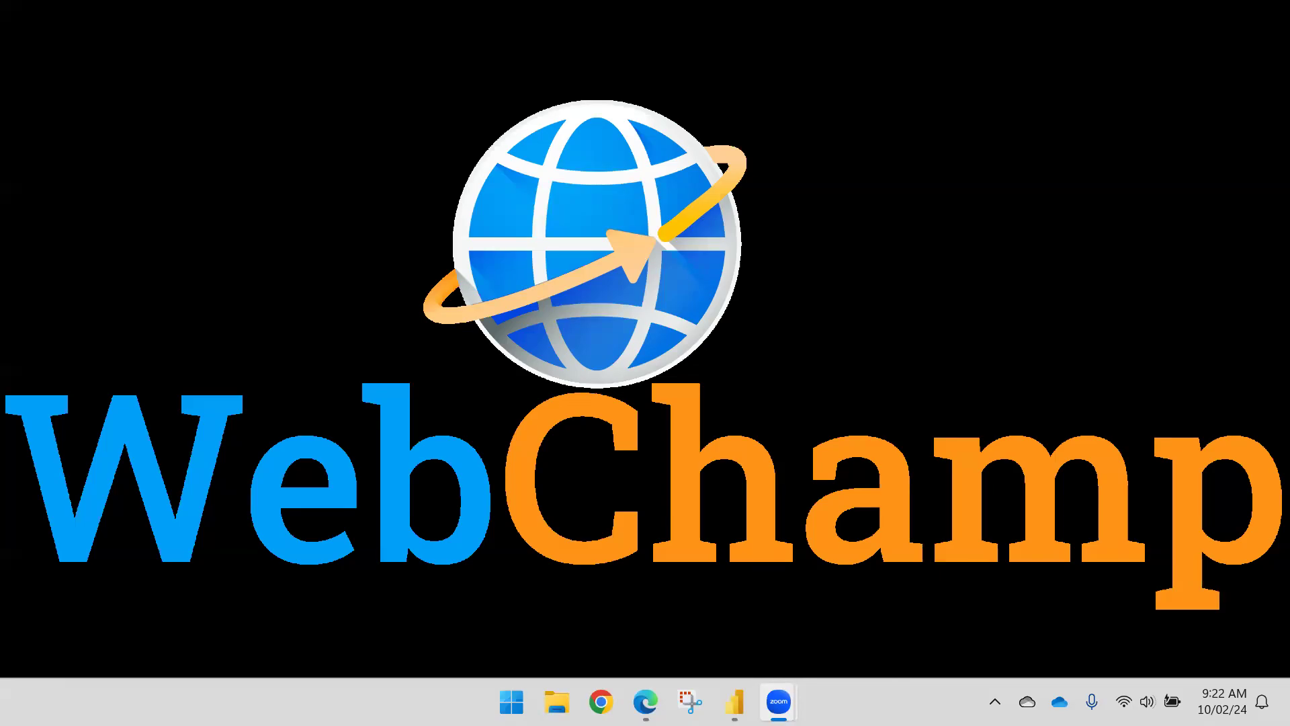
Open the Demo workspace in the Power BI service and widen its Type column to show full item types
mouse_move(643, 684)
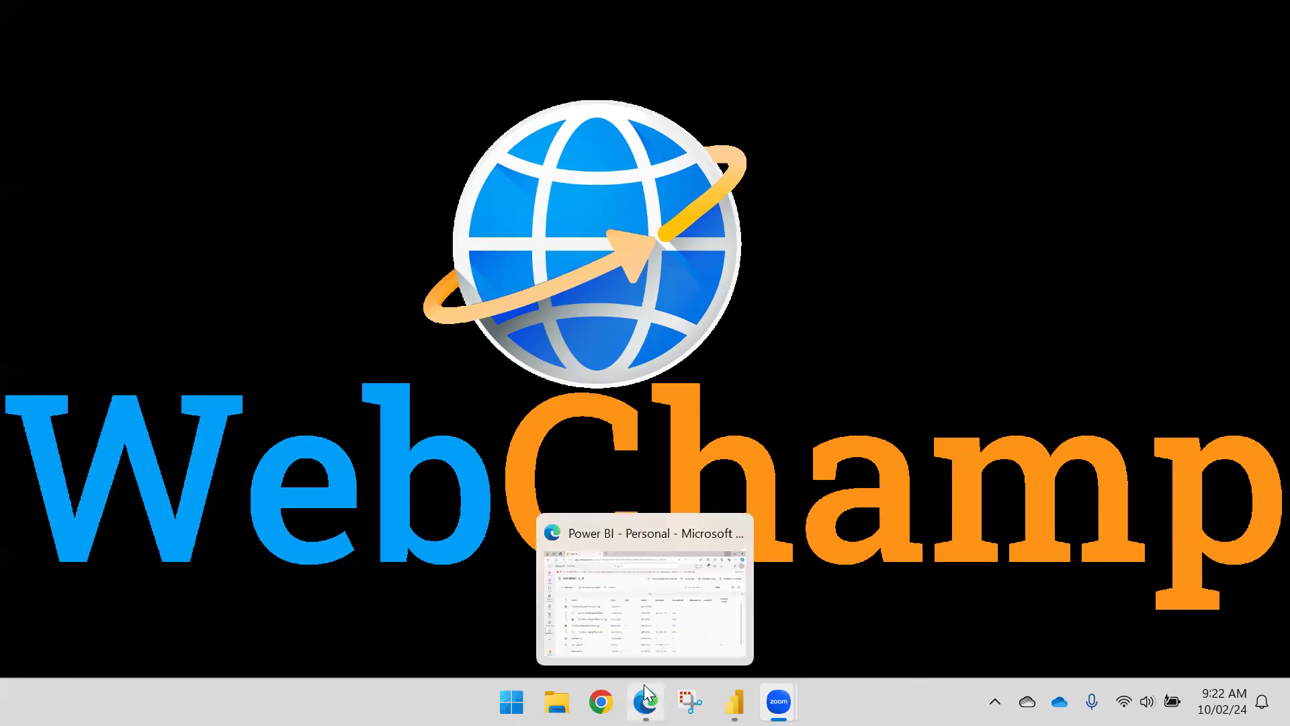
left_click(668, 604)
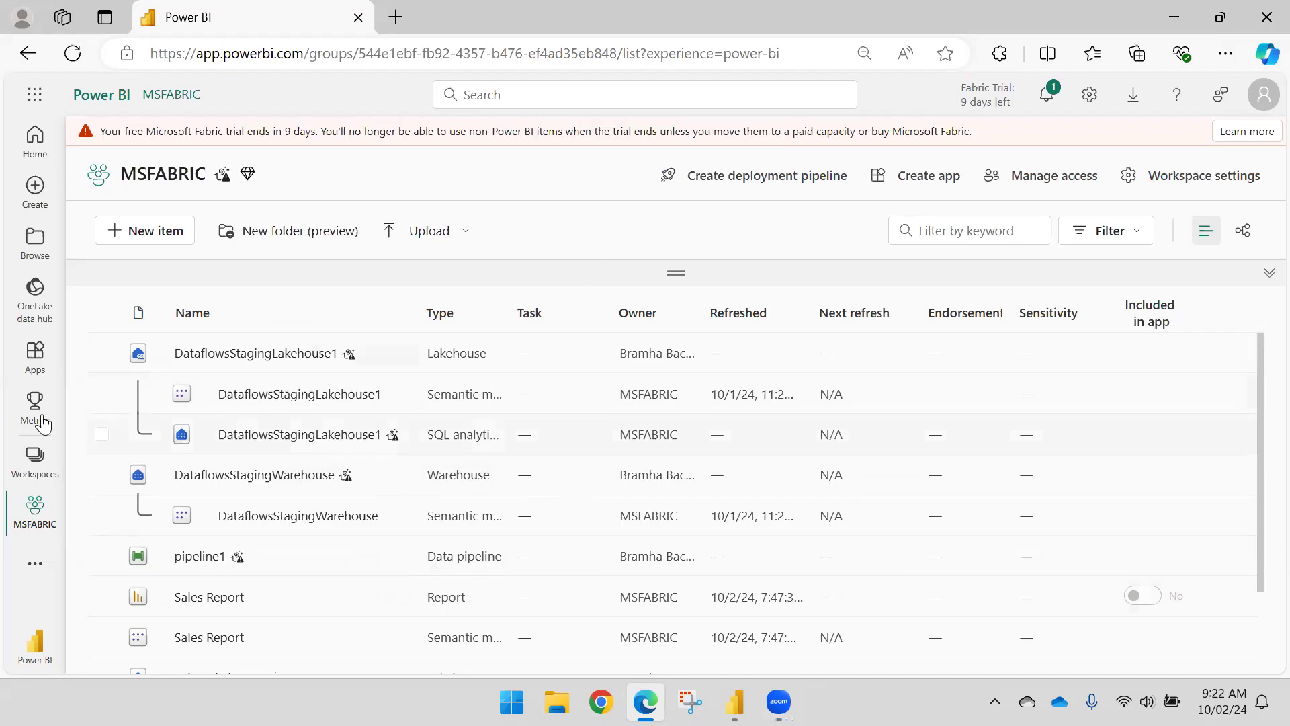
left_click(34, 470)
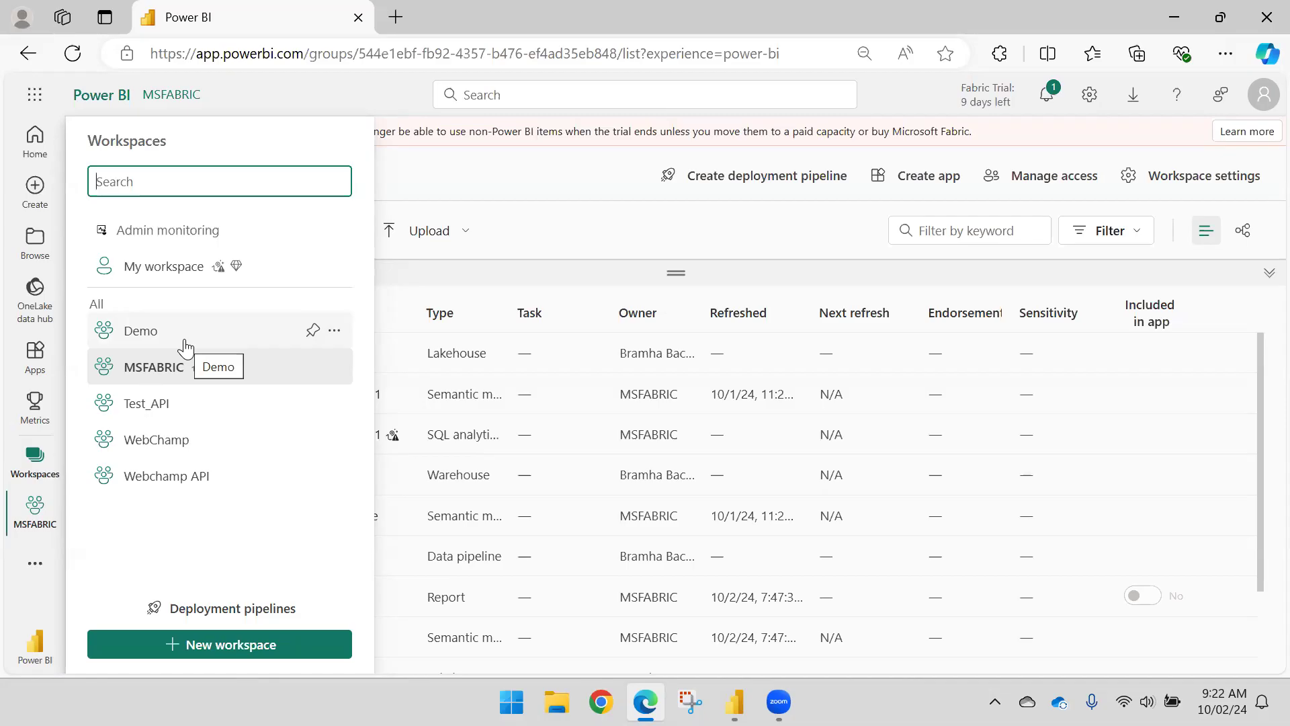
left_click(133, 332)
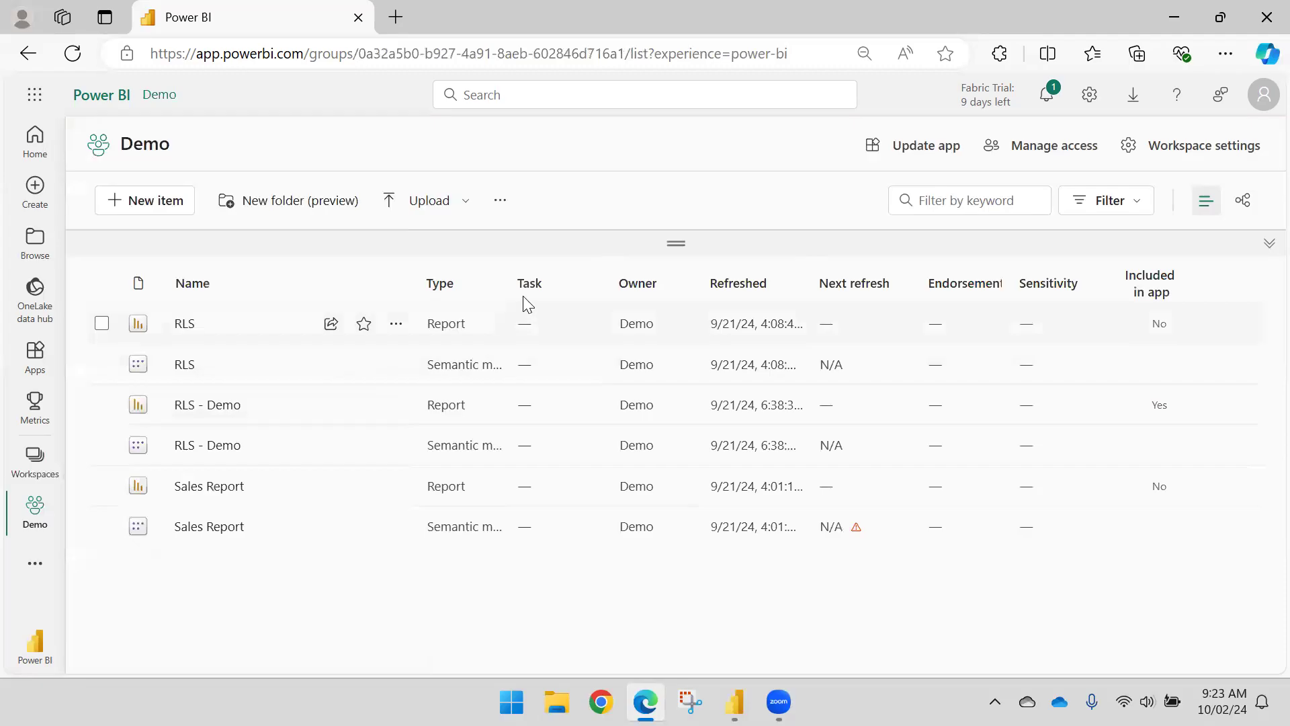
left_click_drag(507, 287, 567, 380)
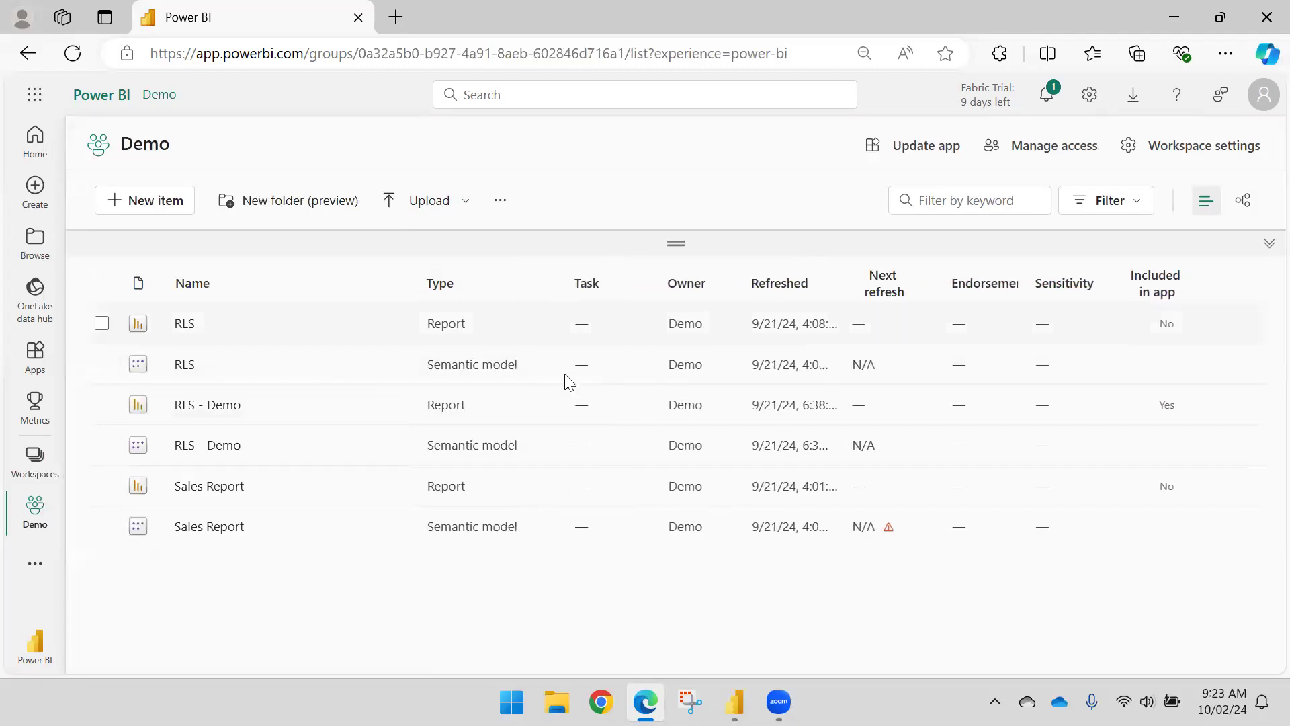
Connect the blank Desktop report live to the RLS semantic model in the Demo workspace
mouse_move(735, 702)
left_click(734, 603)
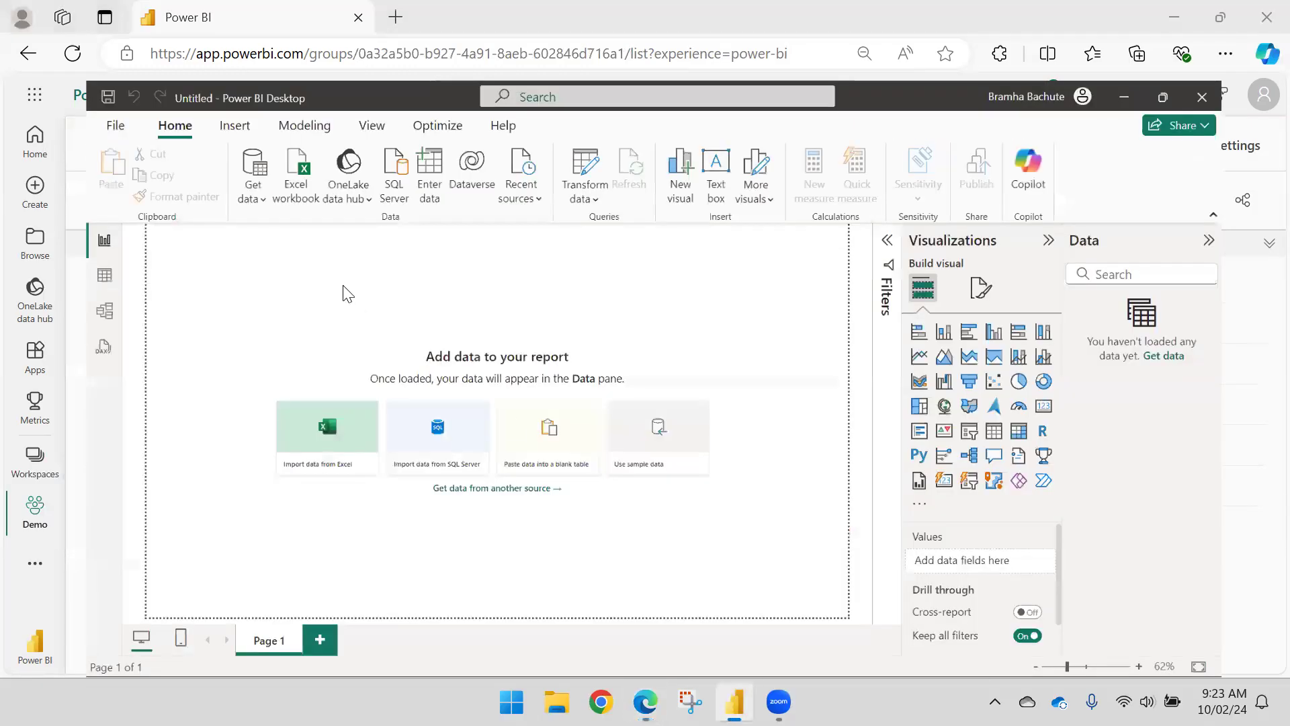
left_click(200, 137)
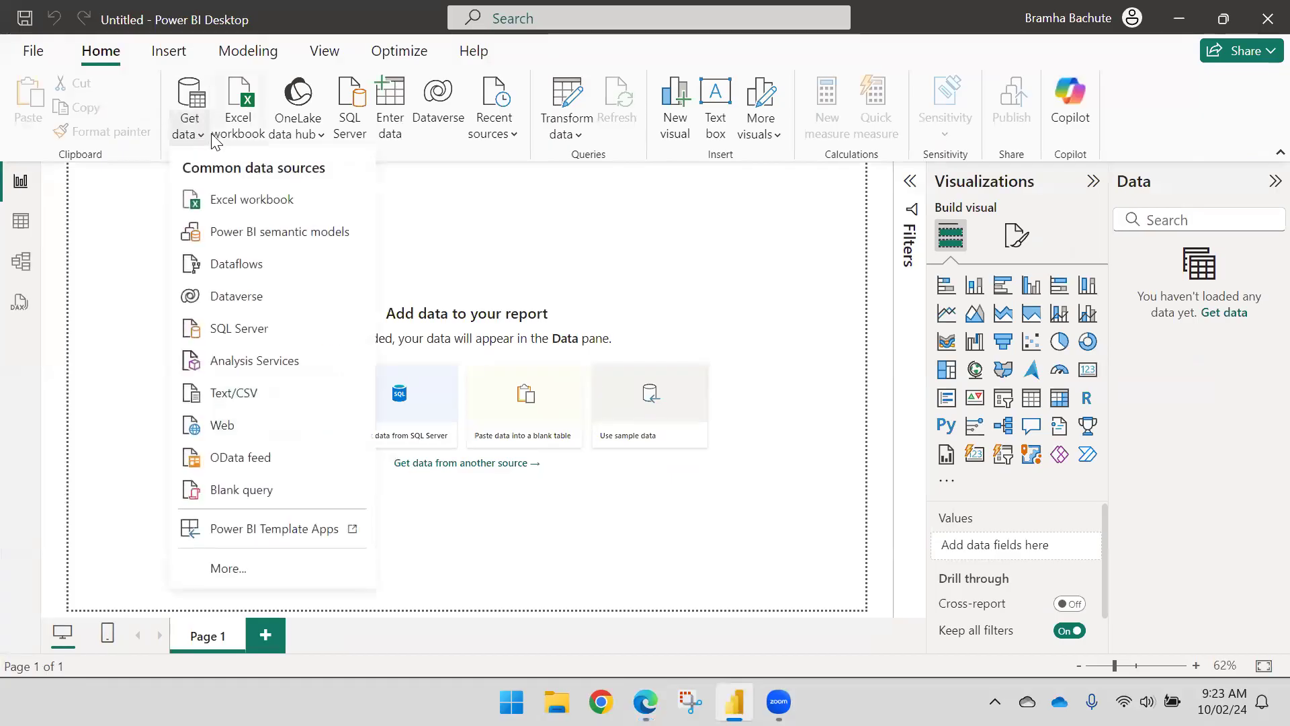
left_click(248, 233)
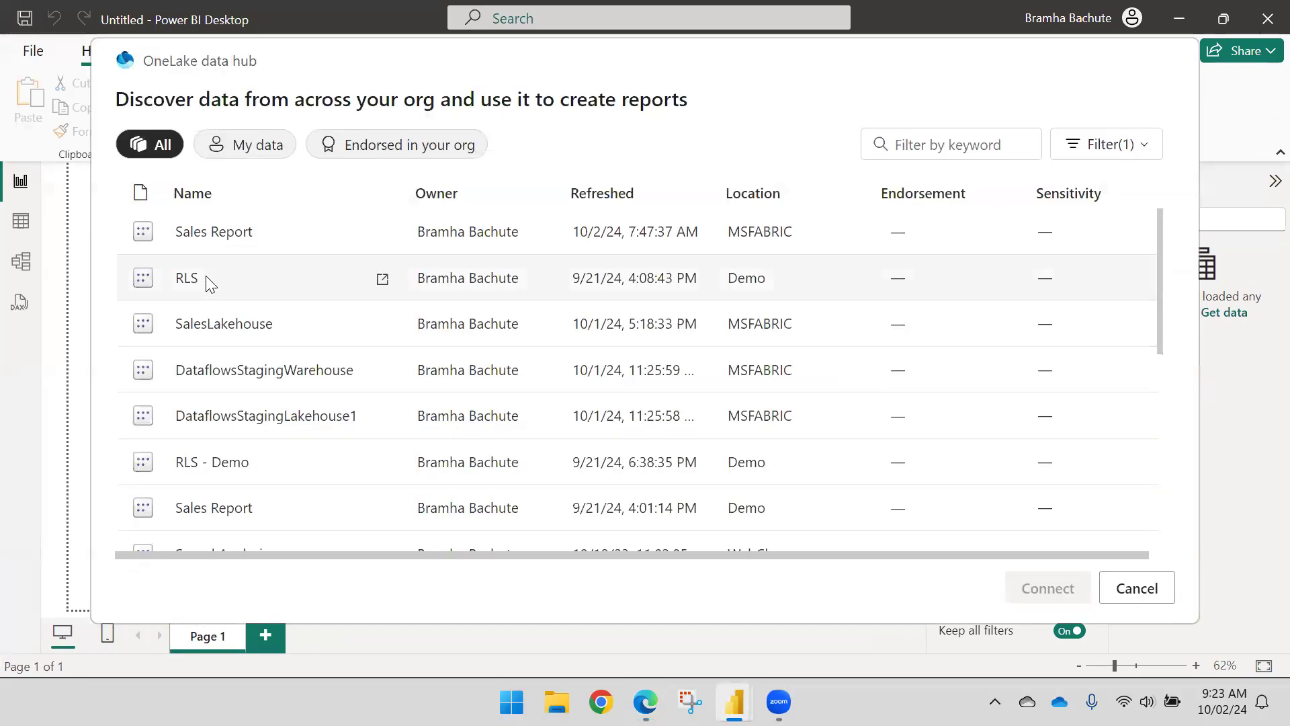
left_click(210, 283)
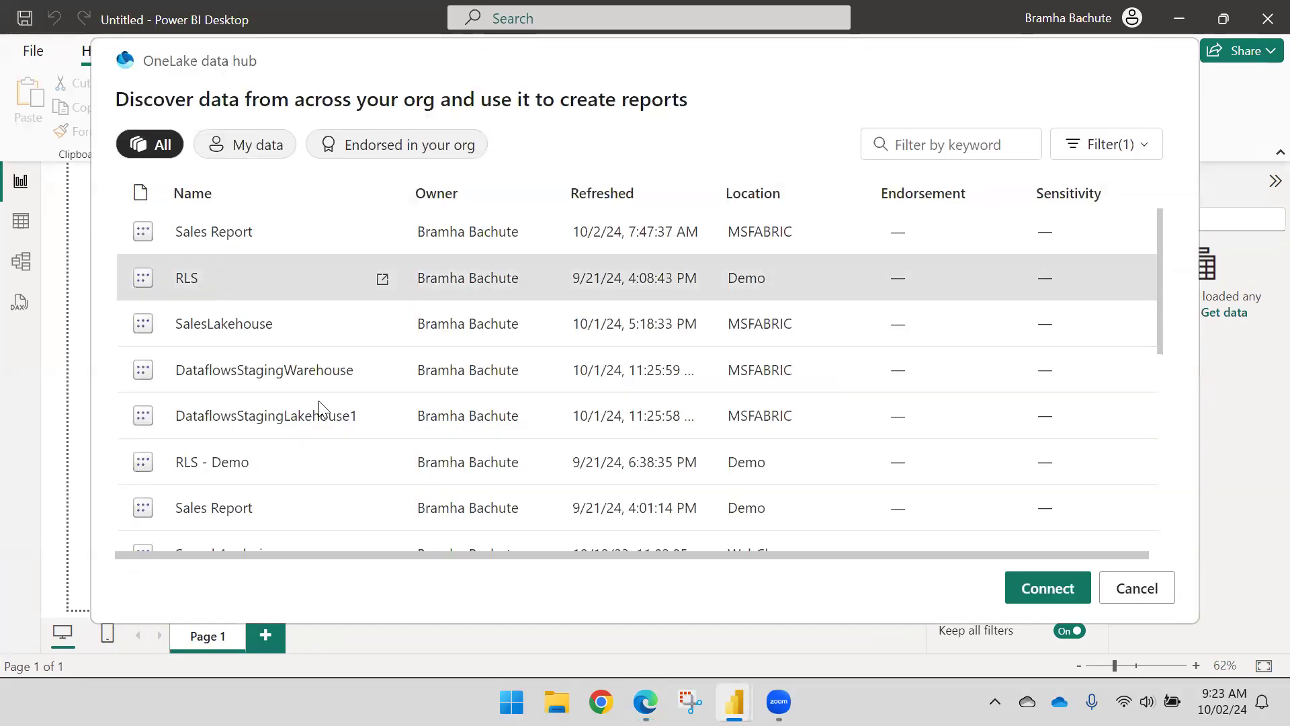
left_click(1039, 591)
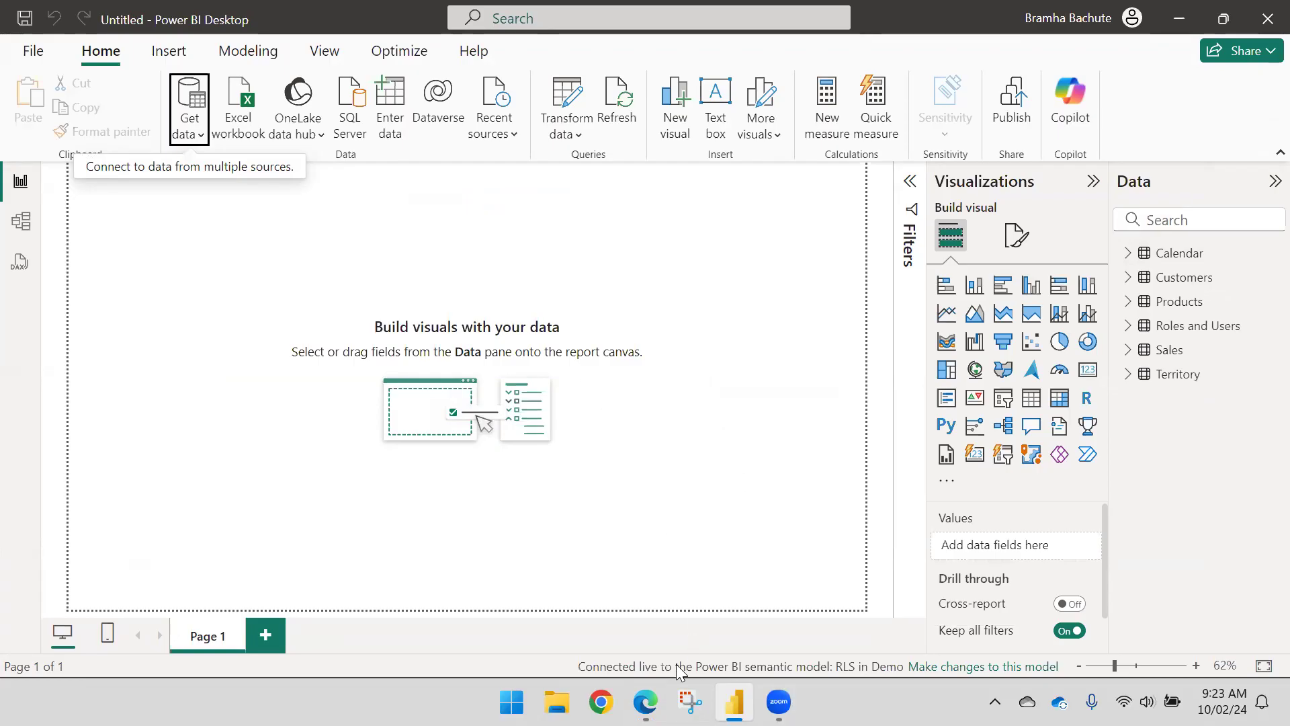
left_click(645, 701)
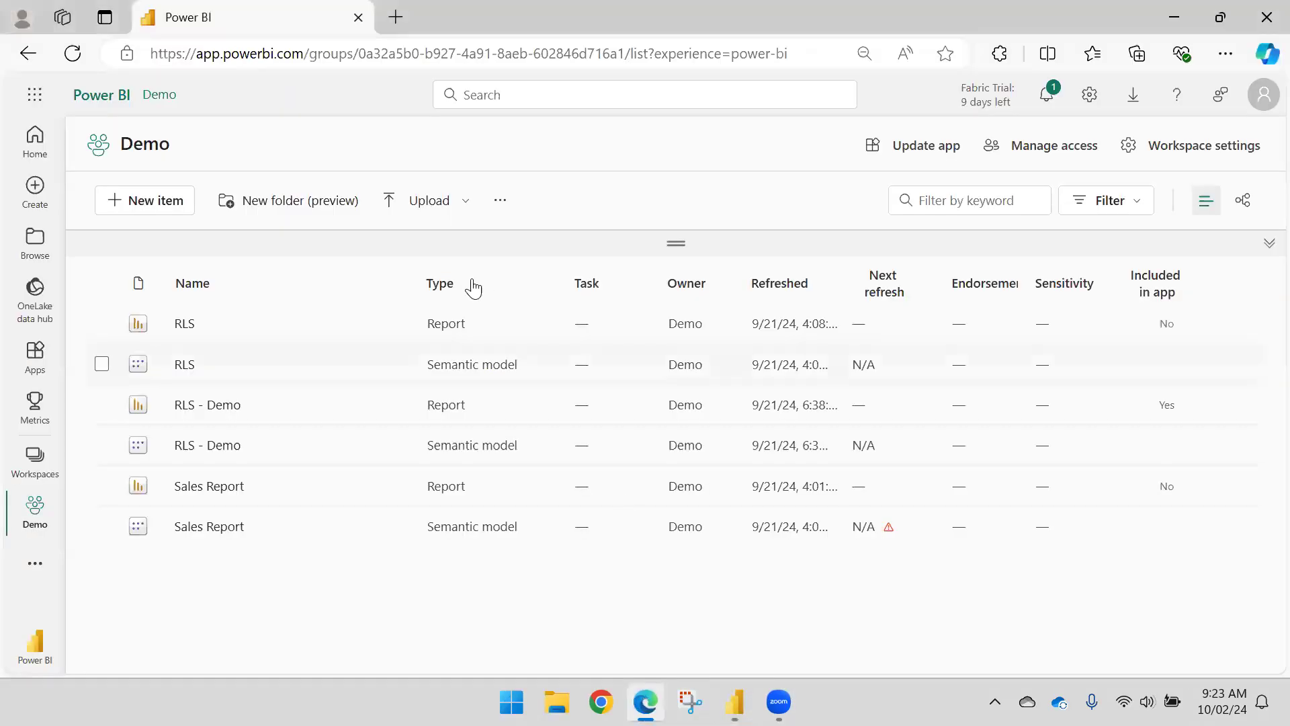
Switch to the MSFABRIC workspace in the Power BI service
left_click(35, 460)
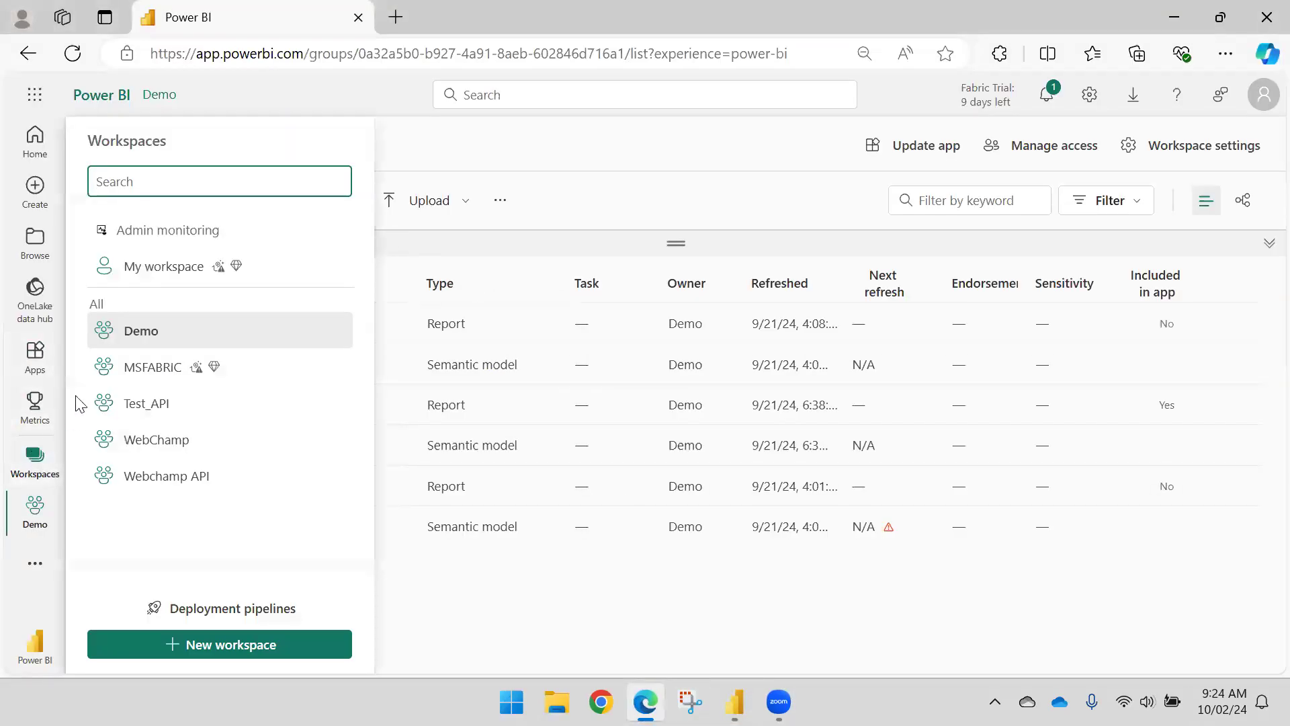
left_click(164, 371)
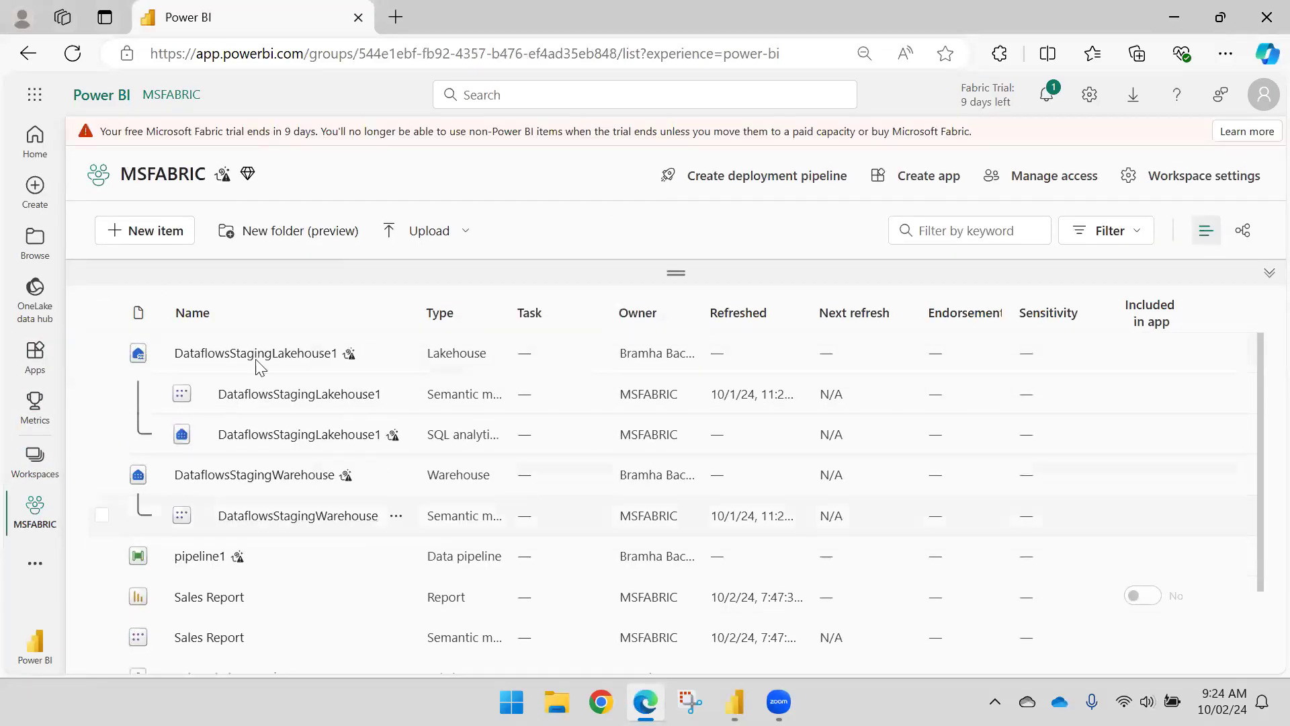
scroll(336, 424, "down", 2)
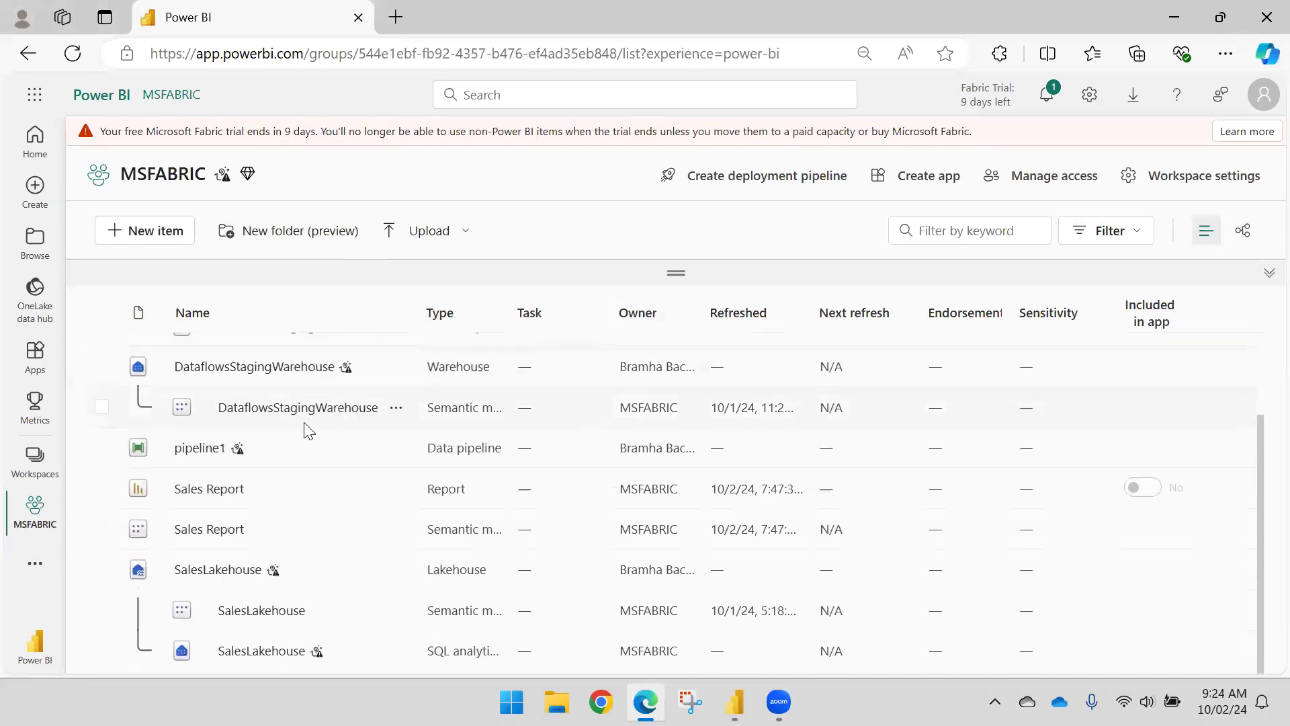
scroll(380, 534, "up", 2)
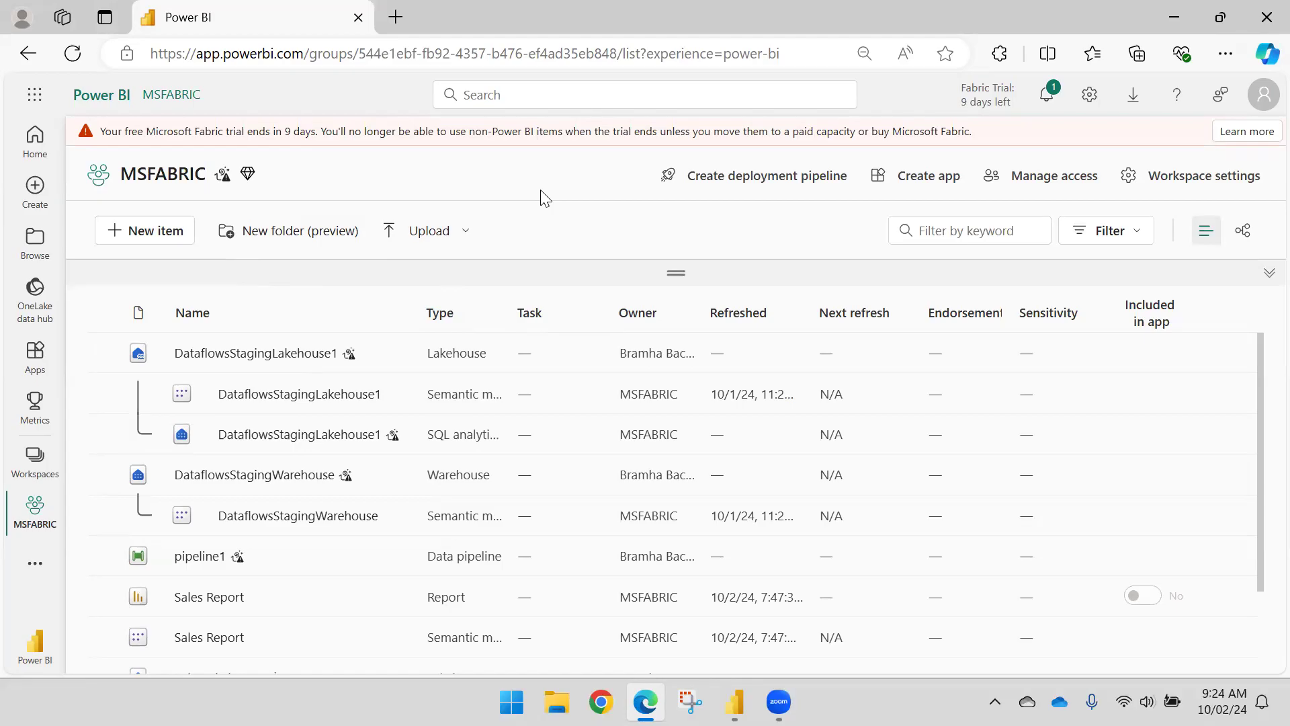
Copy the MSFABRIC connection link powerbi://api.powerbi.com/v1.0/myorg/MSFABRIC from the workspace License info
left_click(1185, 180)
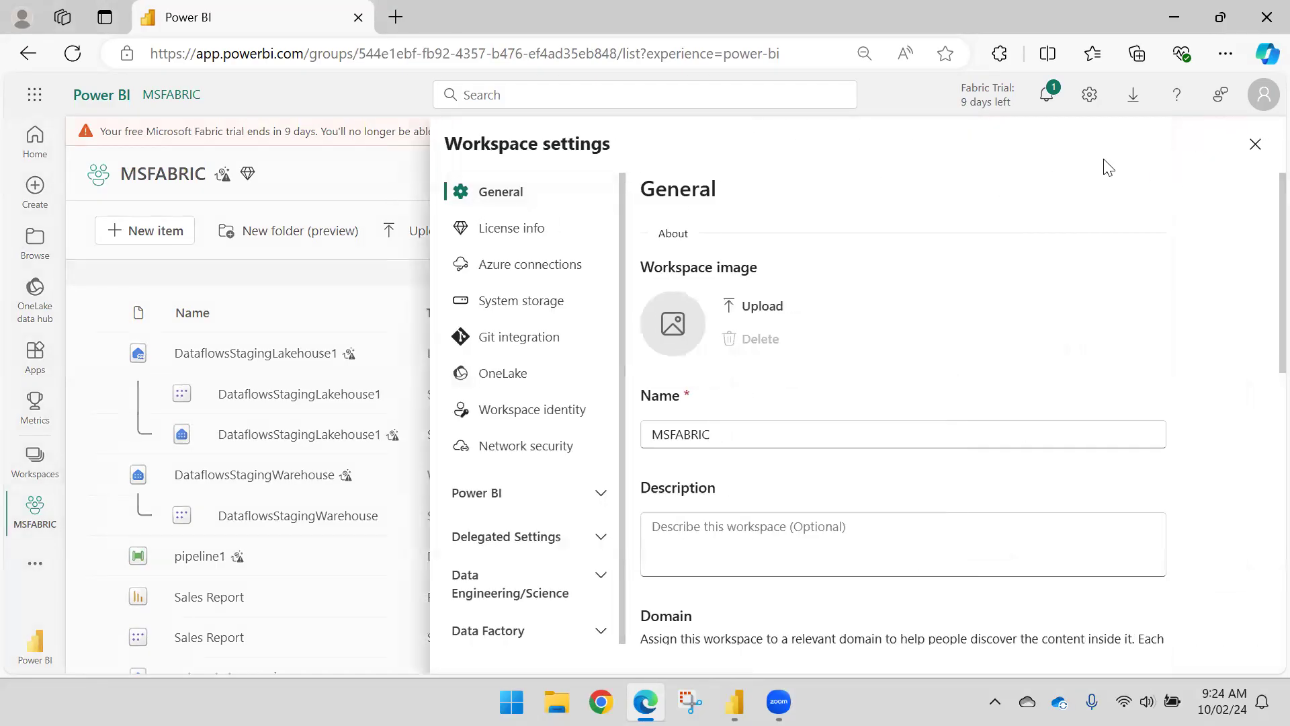
left_click(538, 237)
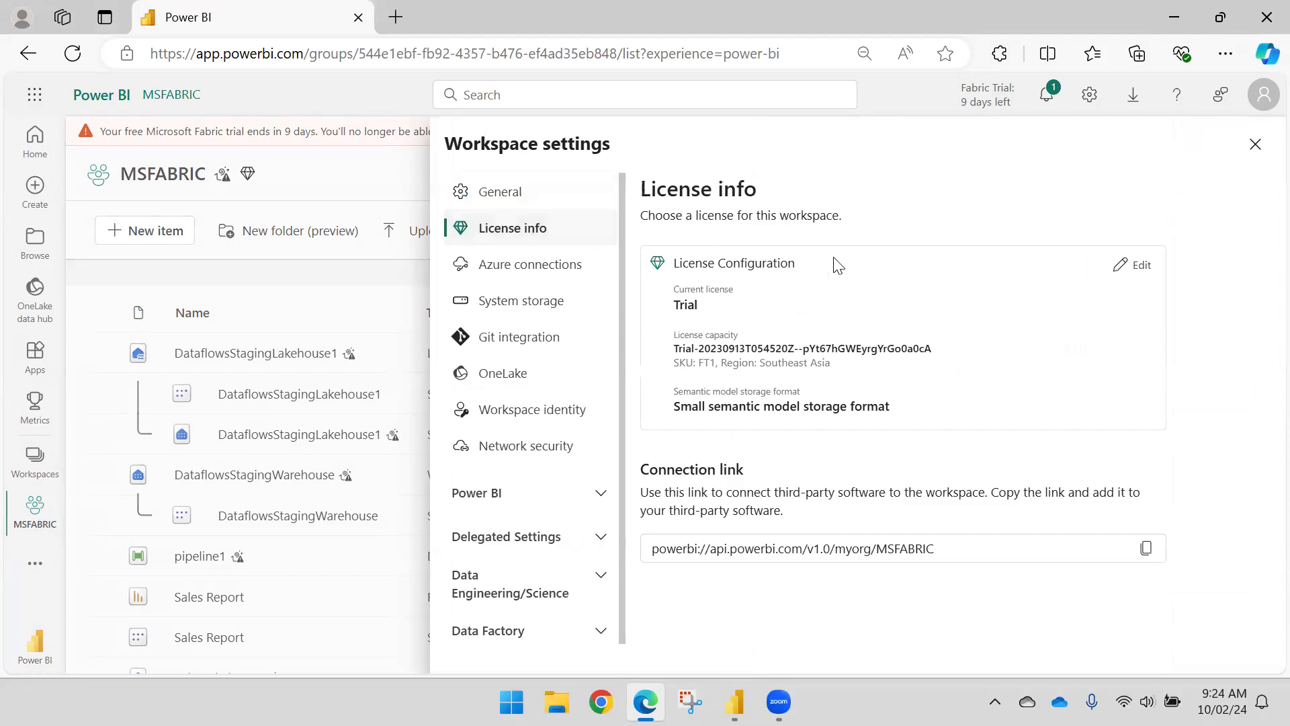
left_click(1145, 550)
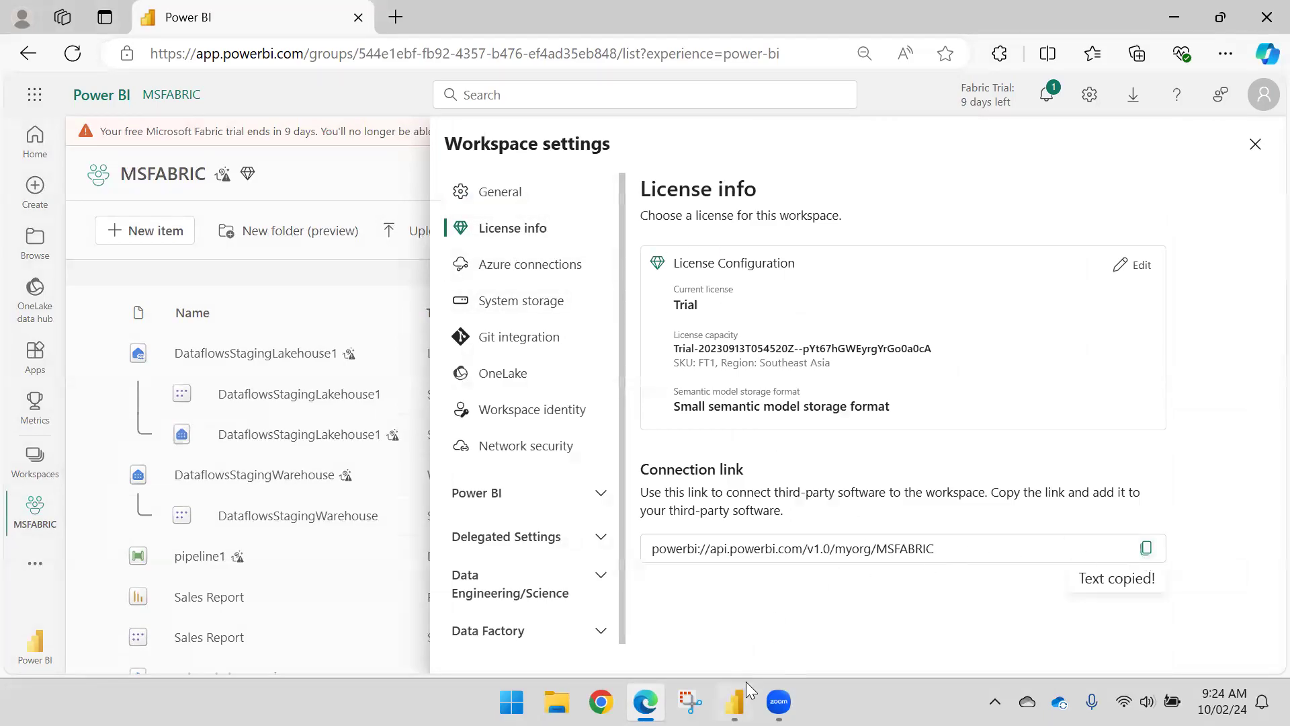
left_click(734, 702)
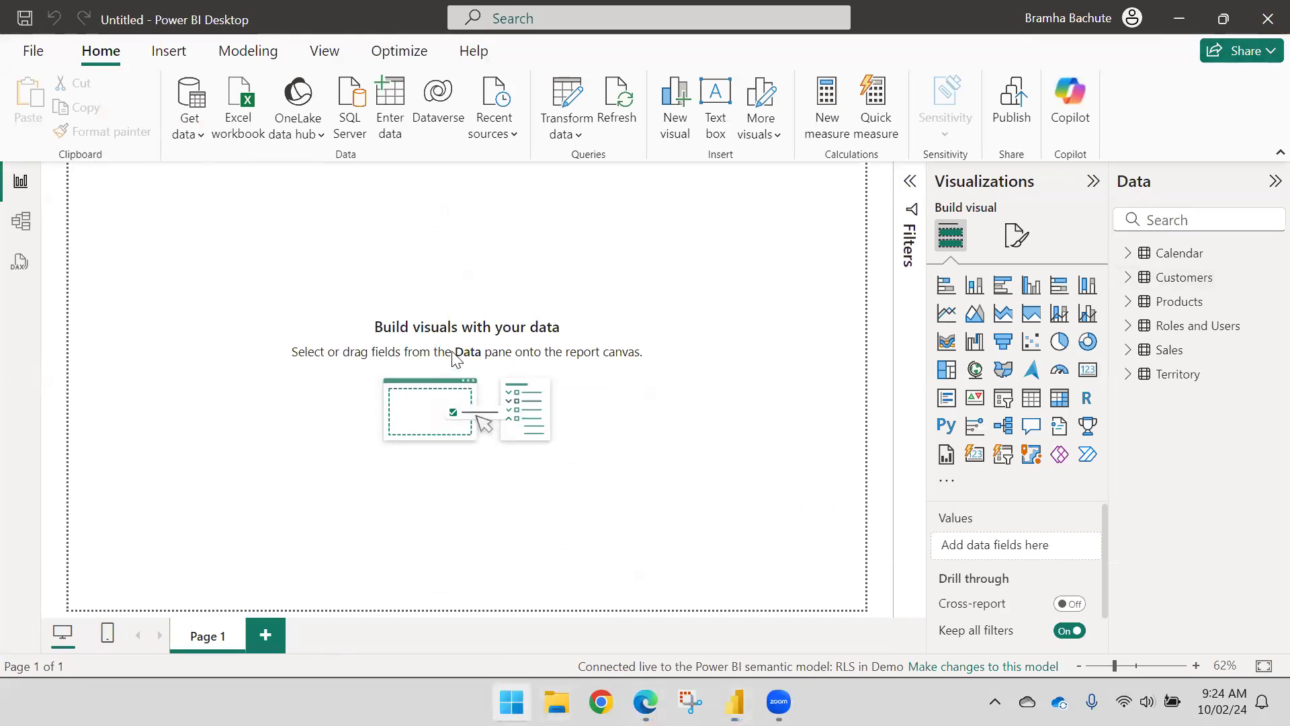
Launch a second Power BI Desktop instance from Windows search and start a blank report
left_click(511, 702)
type("Power")
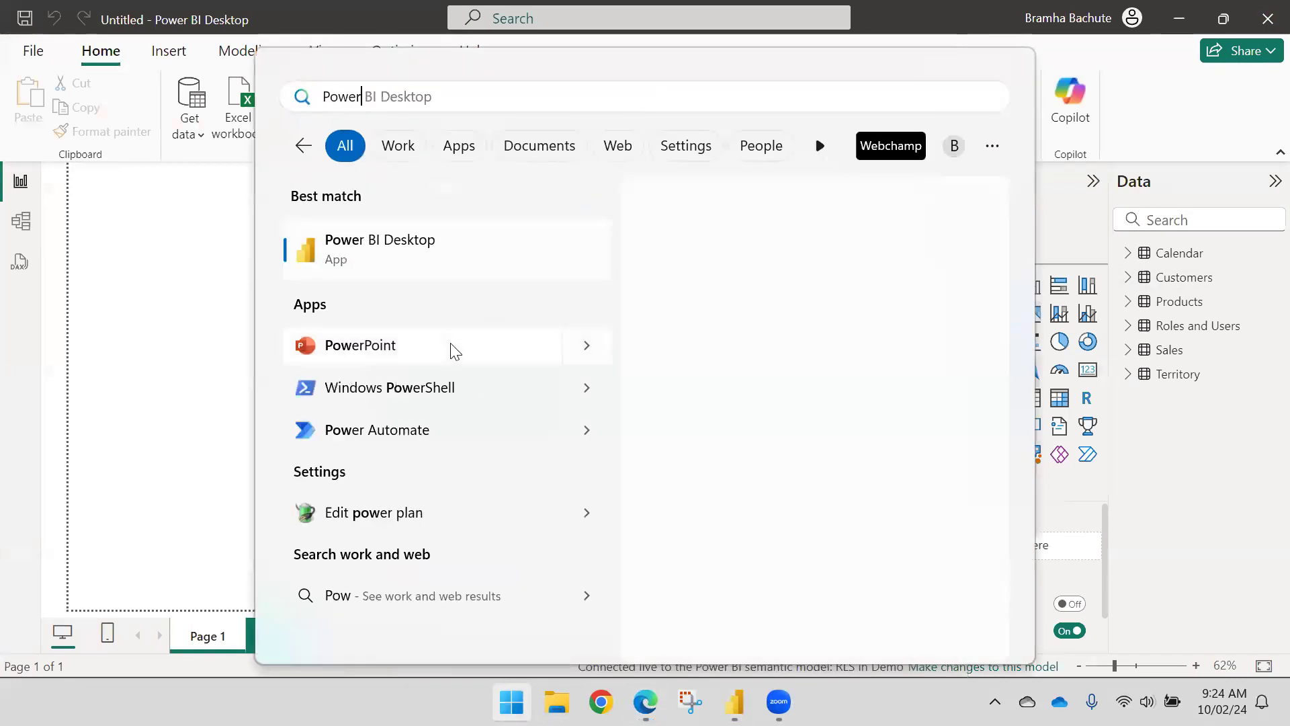
key("Return")
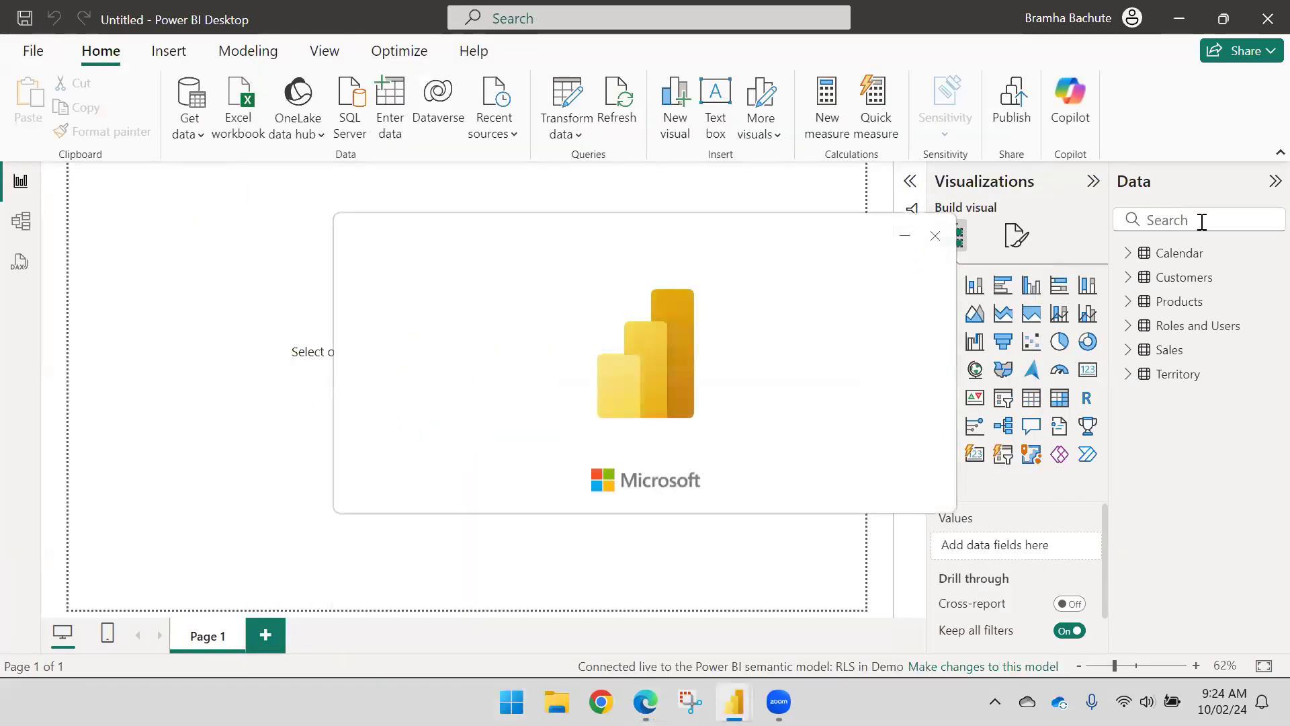
left_click(190, 127)
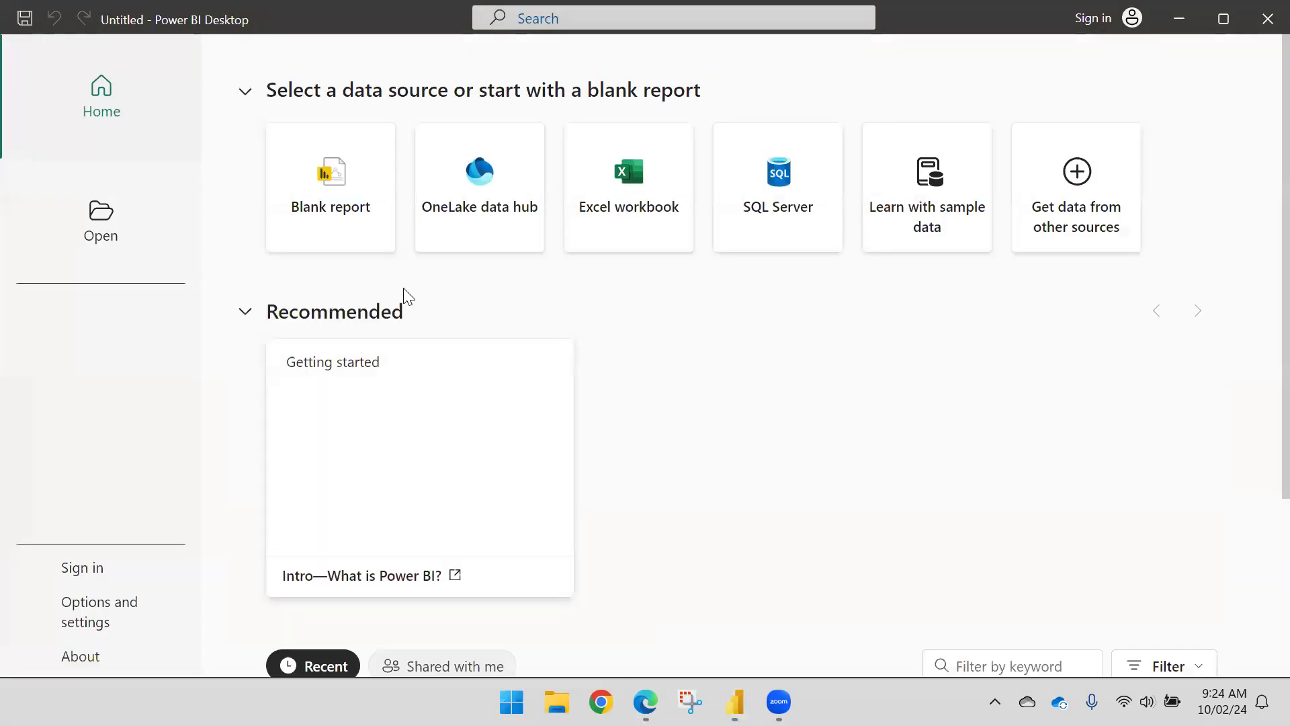
left_click(352, 243)
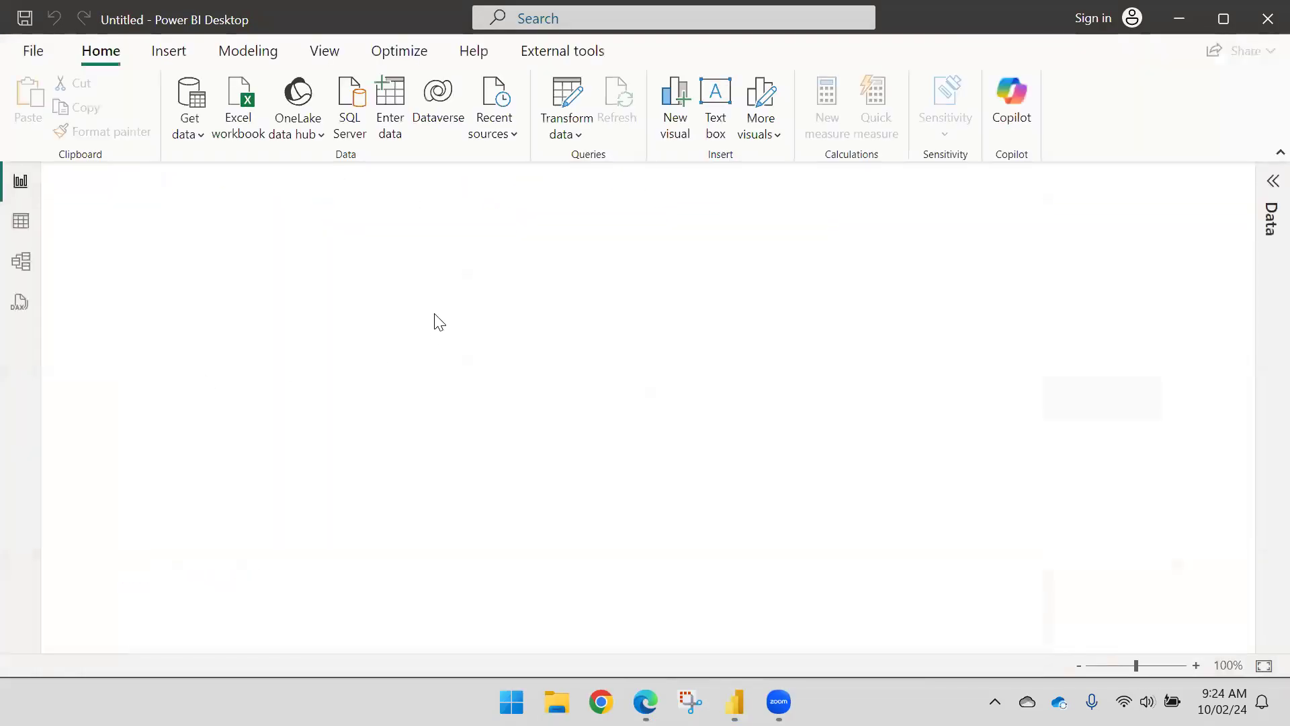
left_click(186, 138)
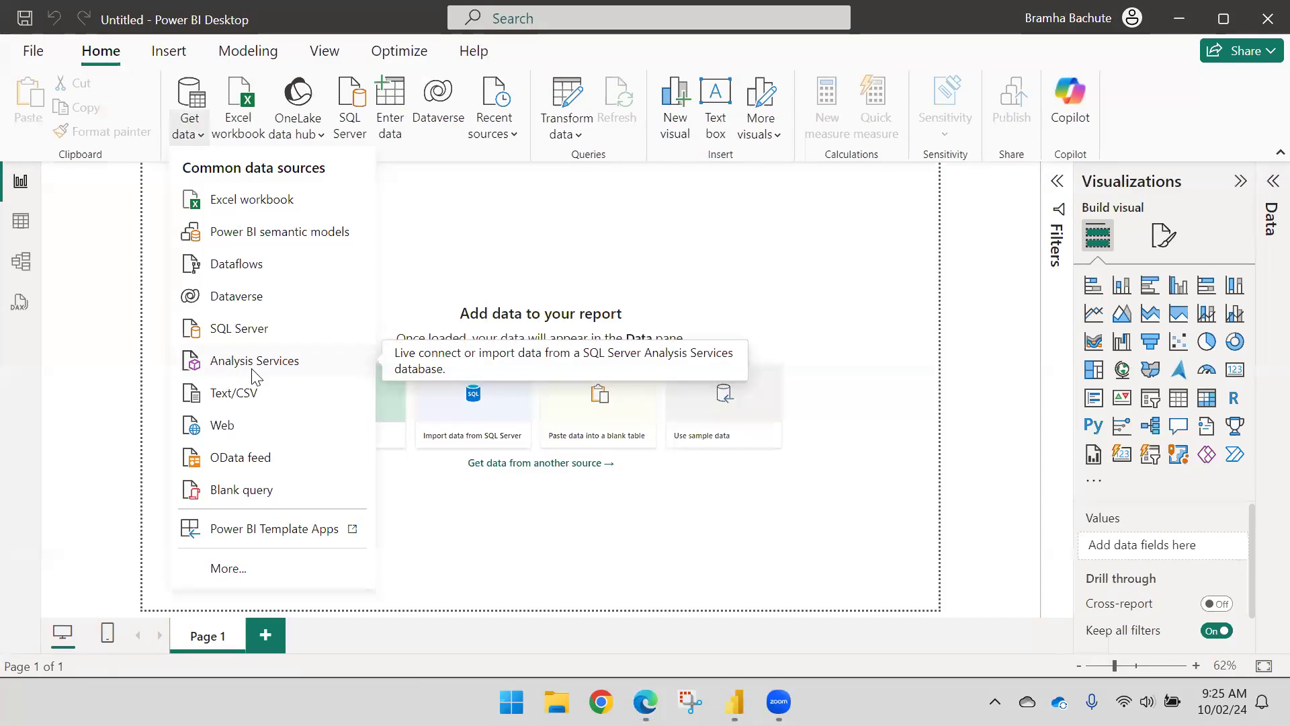
Choose the Azure Analysis Services database connector from the full connector catalogue
left_click(224, 568)
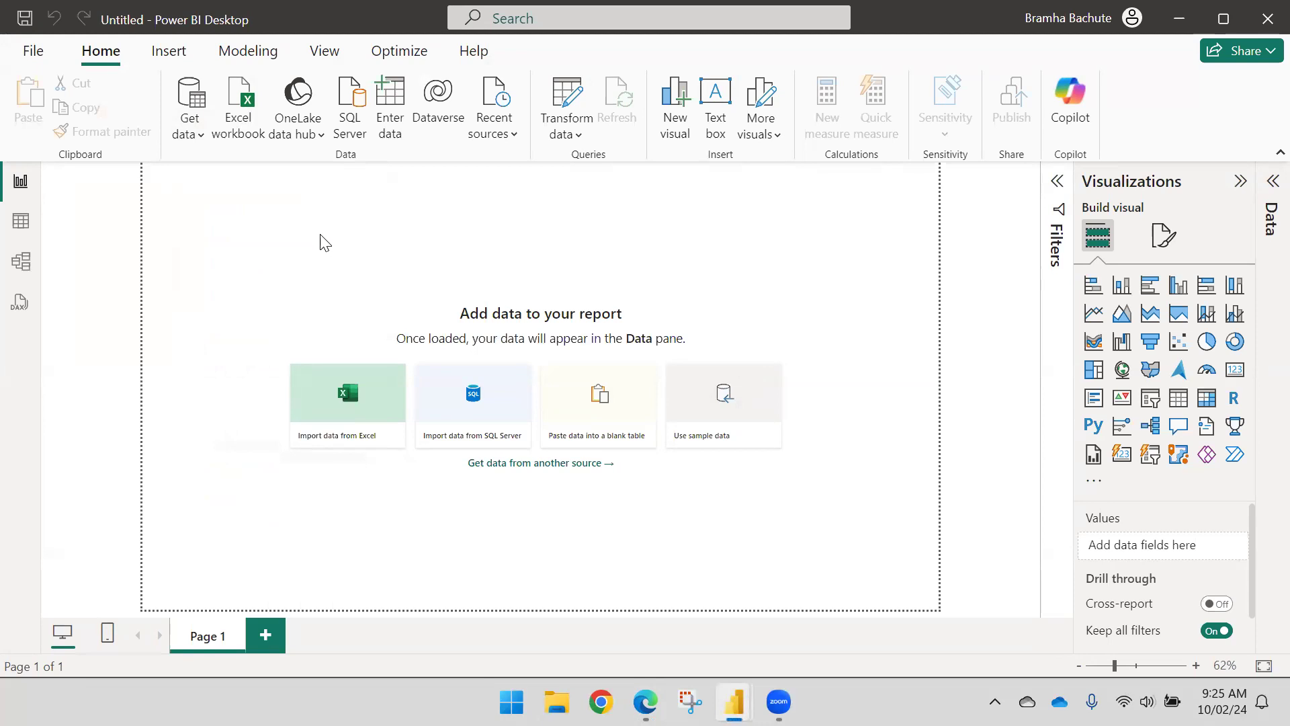
type("analysis")
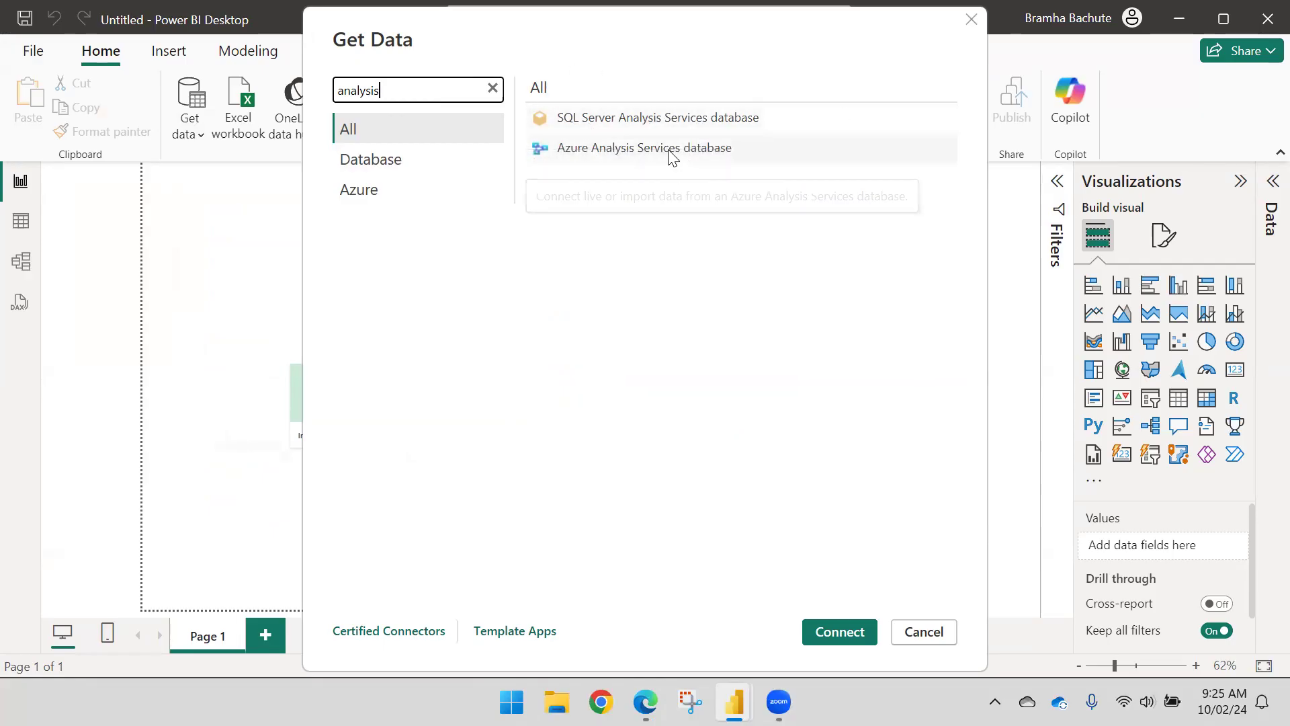
left_click(605, 152)
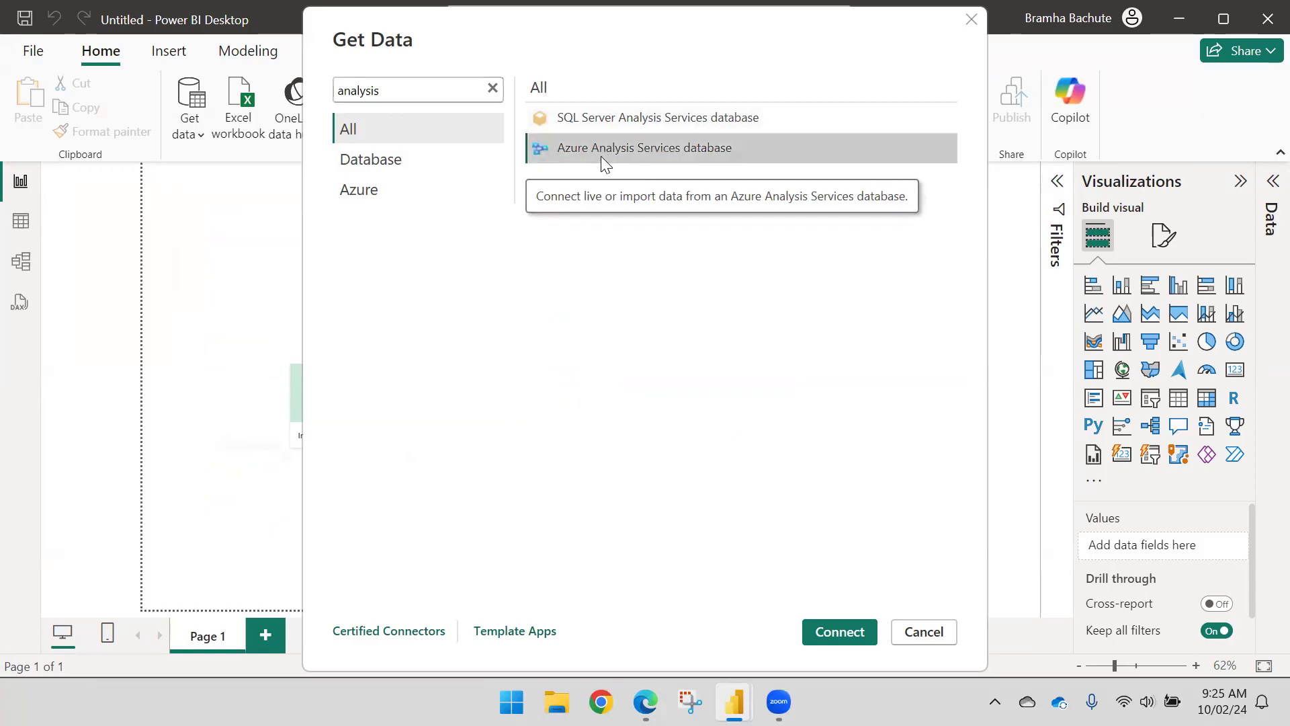
left_click(839, 632)
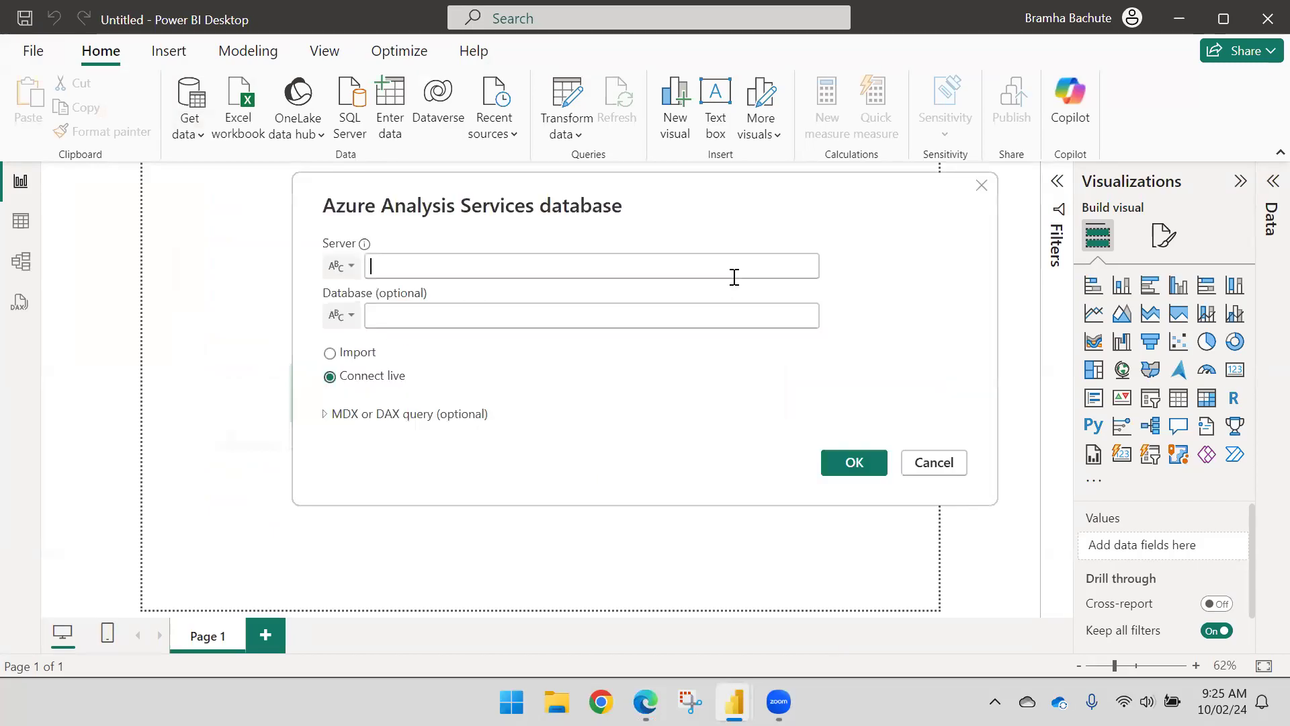
Paste the MSFABRIC workspace link as the Analysis Services server address
left_click(399, 264)
key("ctrl+v")
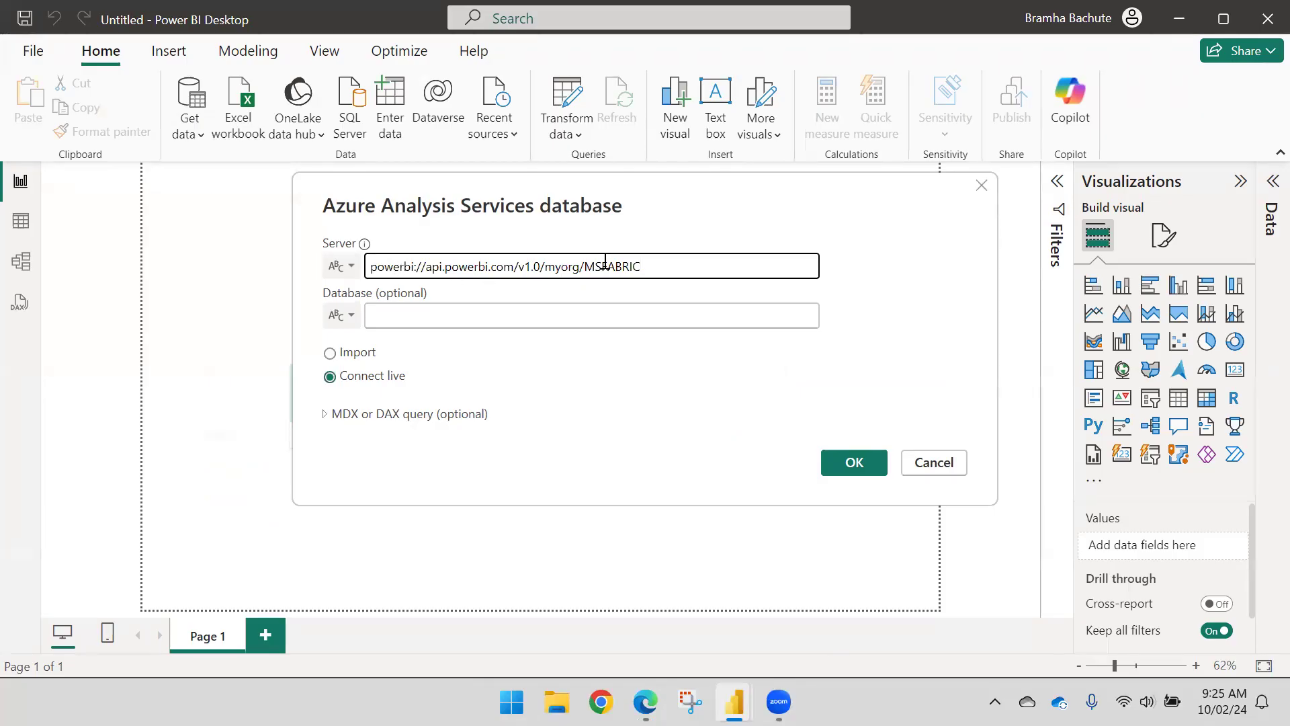
left_click_drag(649, 260, 342, 268)
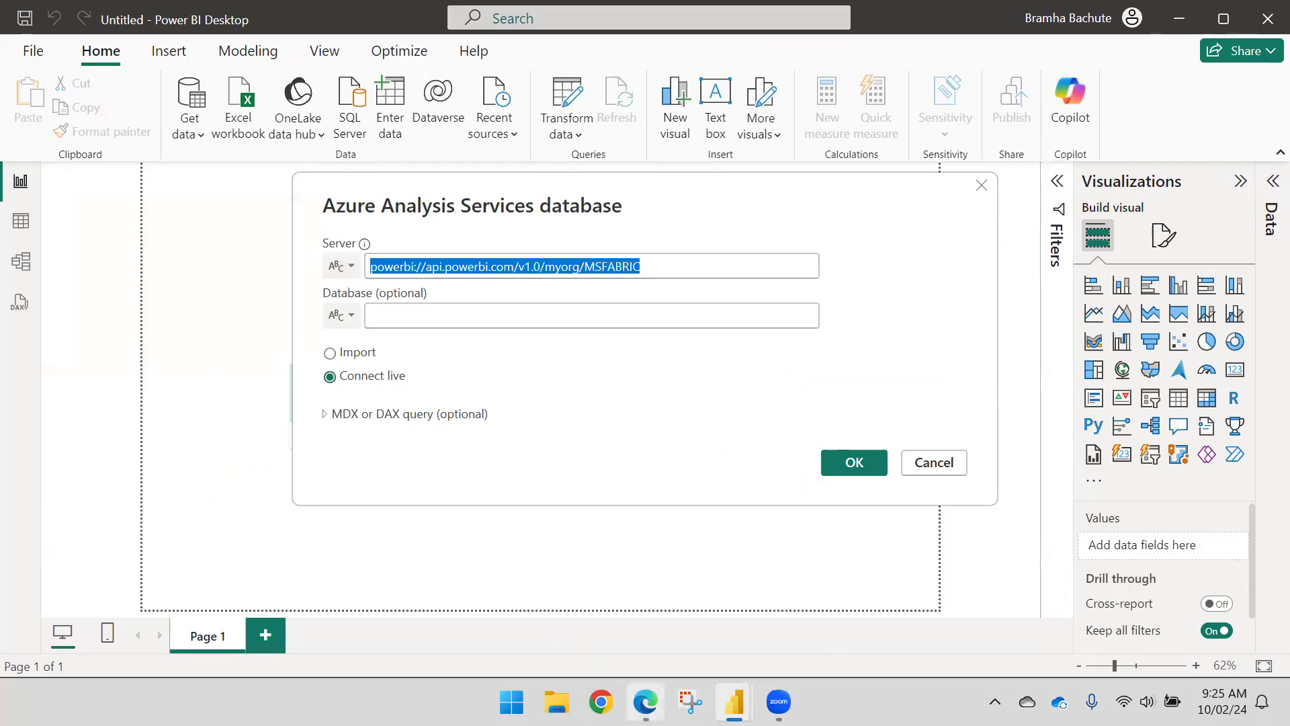
left_click(645, 701)
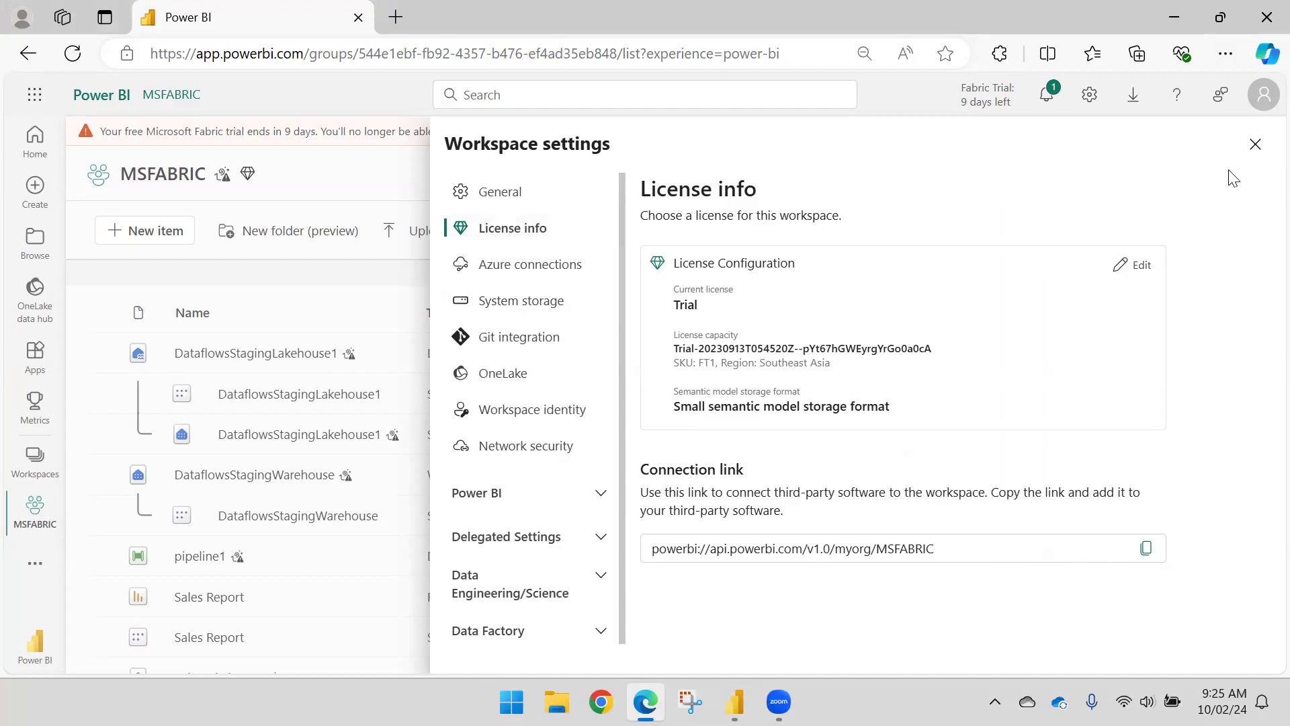
Close the workspace settings pane and return to the Desktop window holding the connection dialog
left_click(1254, 148)
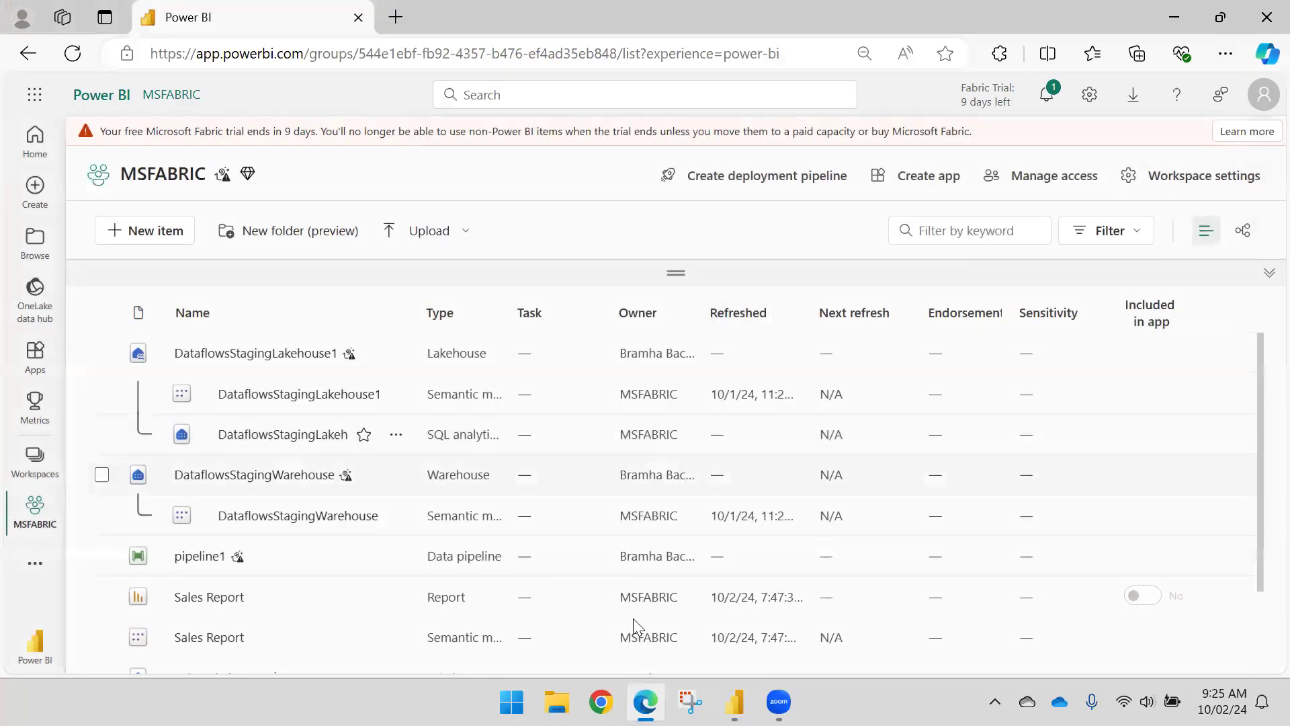
mouse_move(734, 702)
left_click(842, 603)
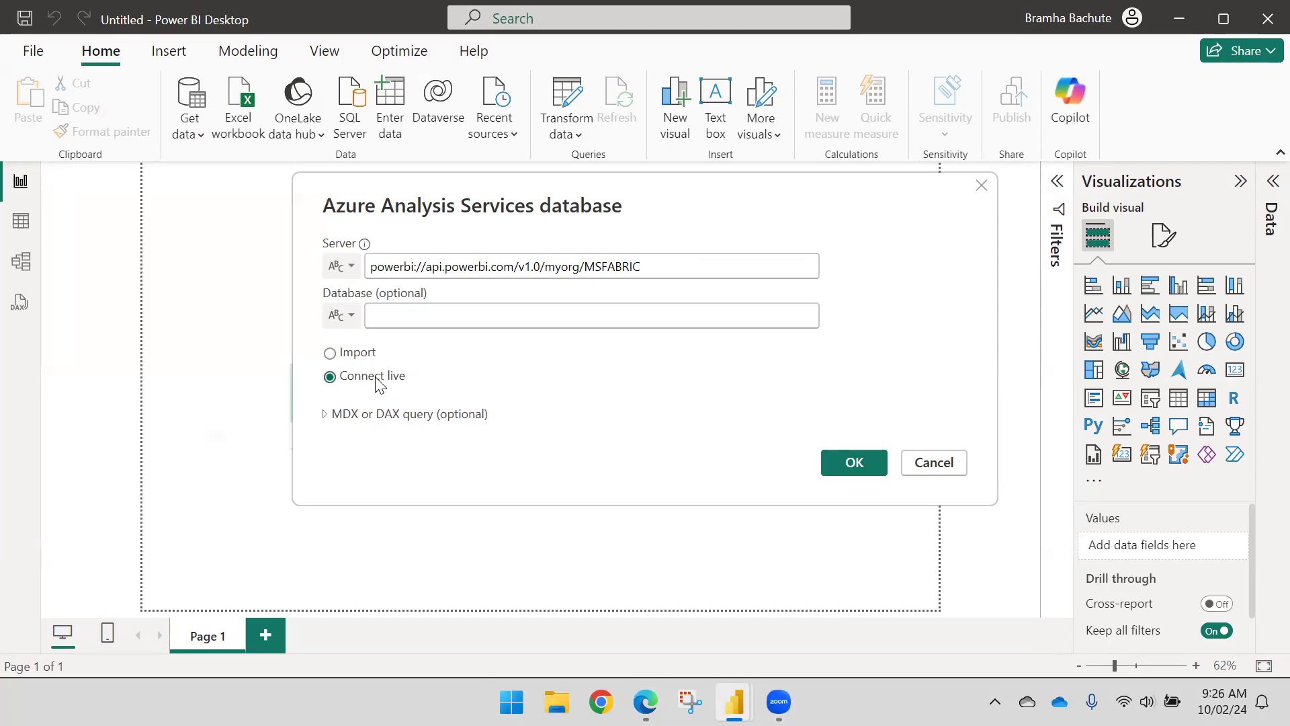
Switch the Analysis Services connection to Import mode and expand the optional MDX or DAX query section
left_click(363, 355)
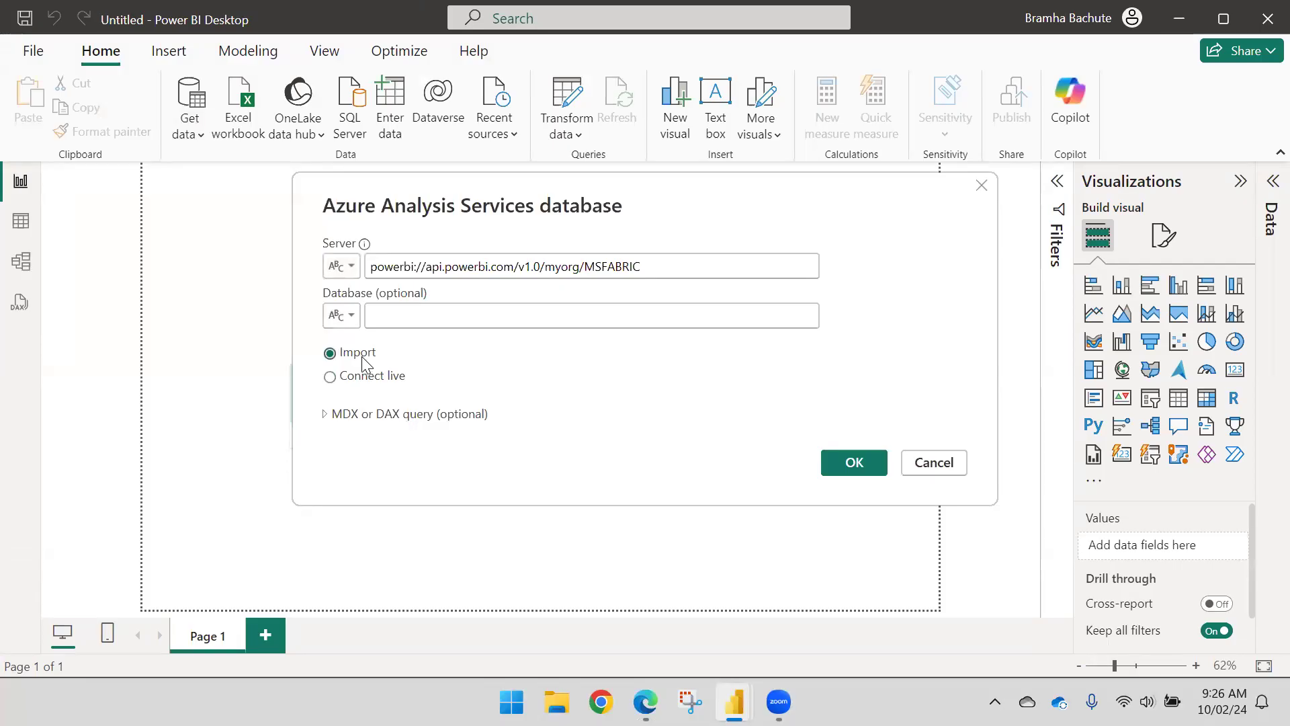
left_click(369, 416)
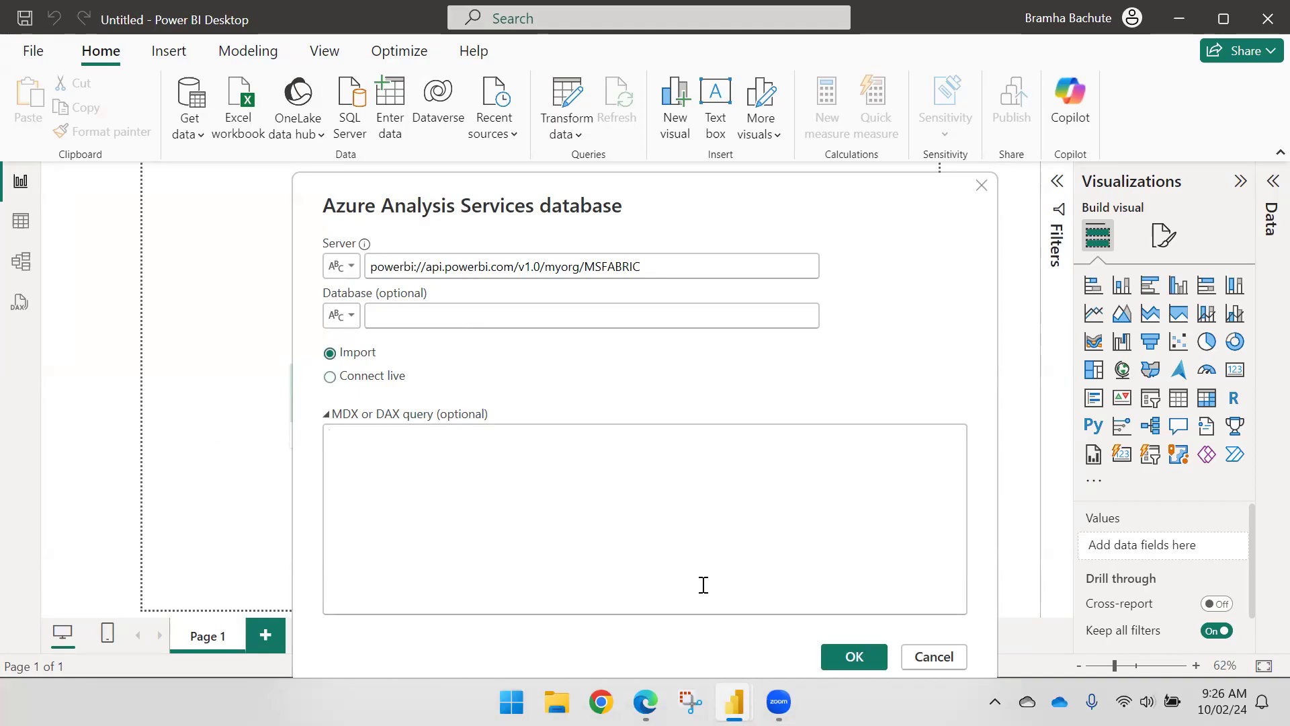
left_click(645, 701)
Widen MSFABRIC's Type column to confirm Sales Report is a Semantic model
scroll(295, 459, "down", 2)
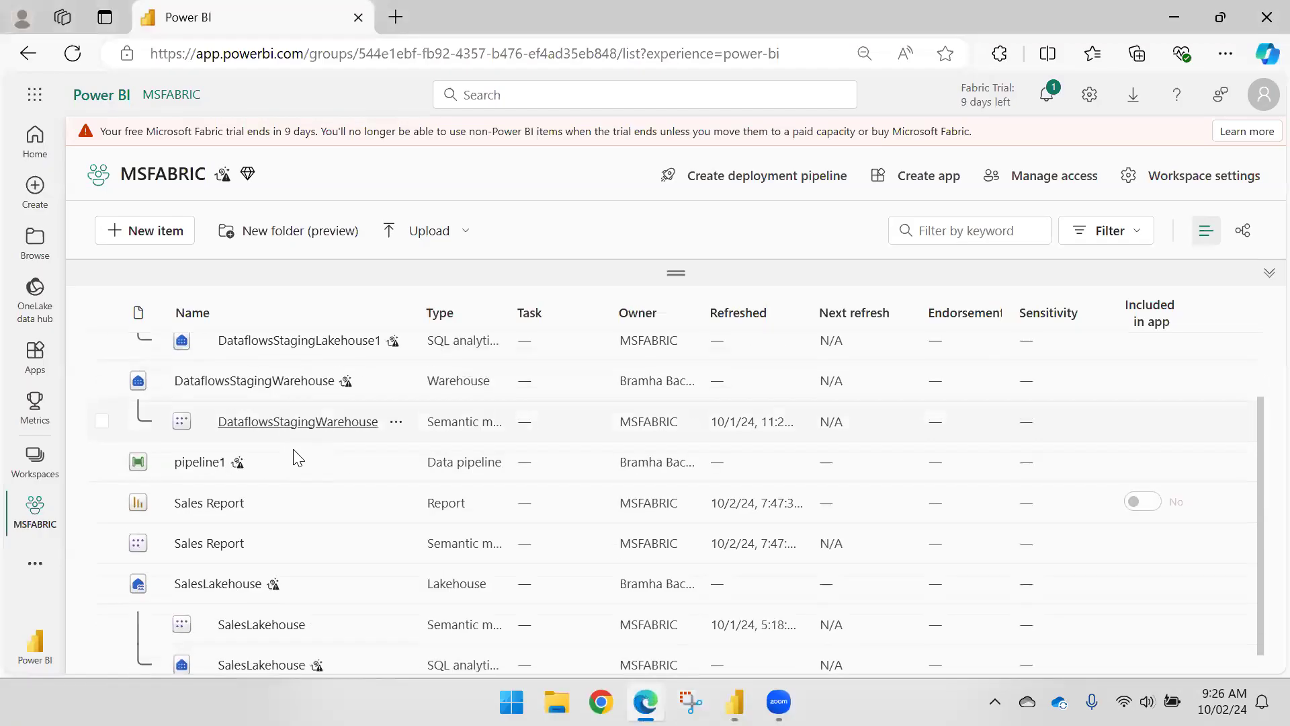
scroll(294, 459, "down", 1)
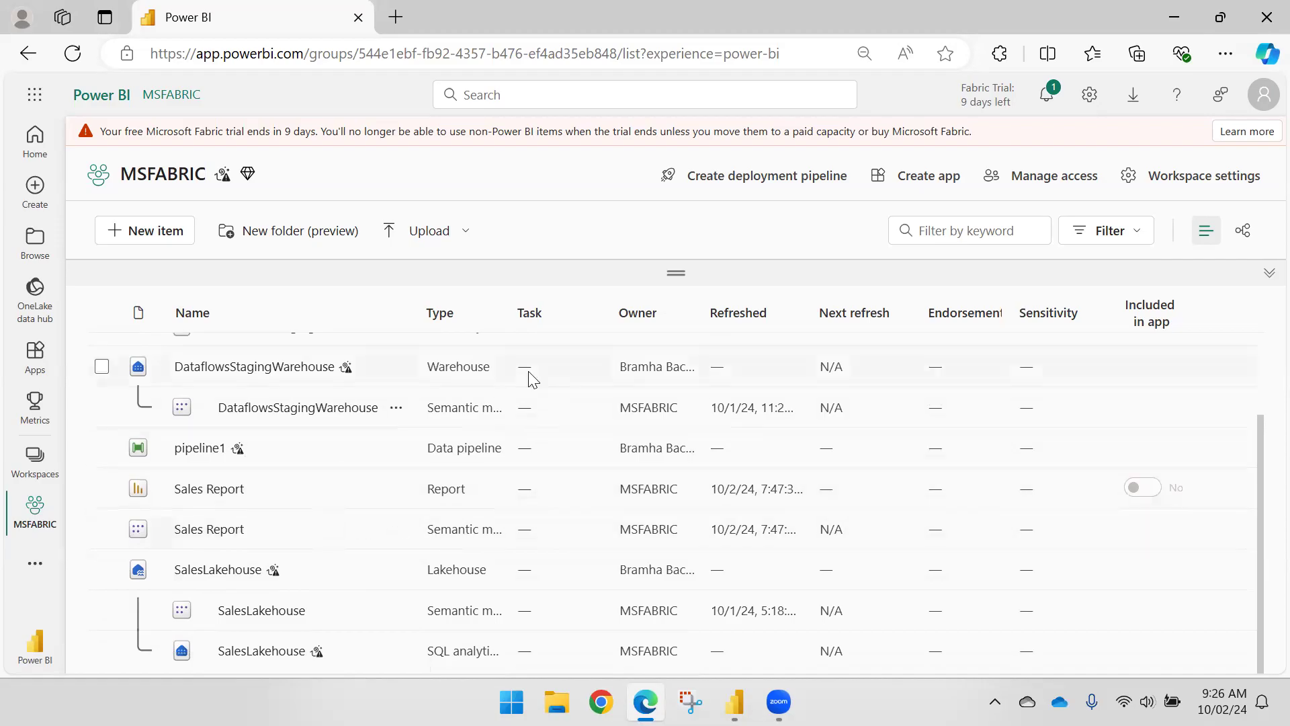
left_click_drag(508, 314, 590, 315)
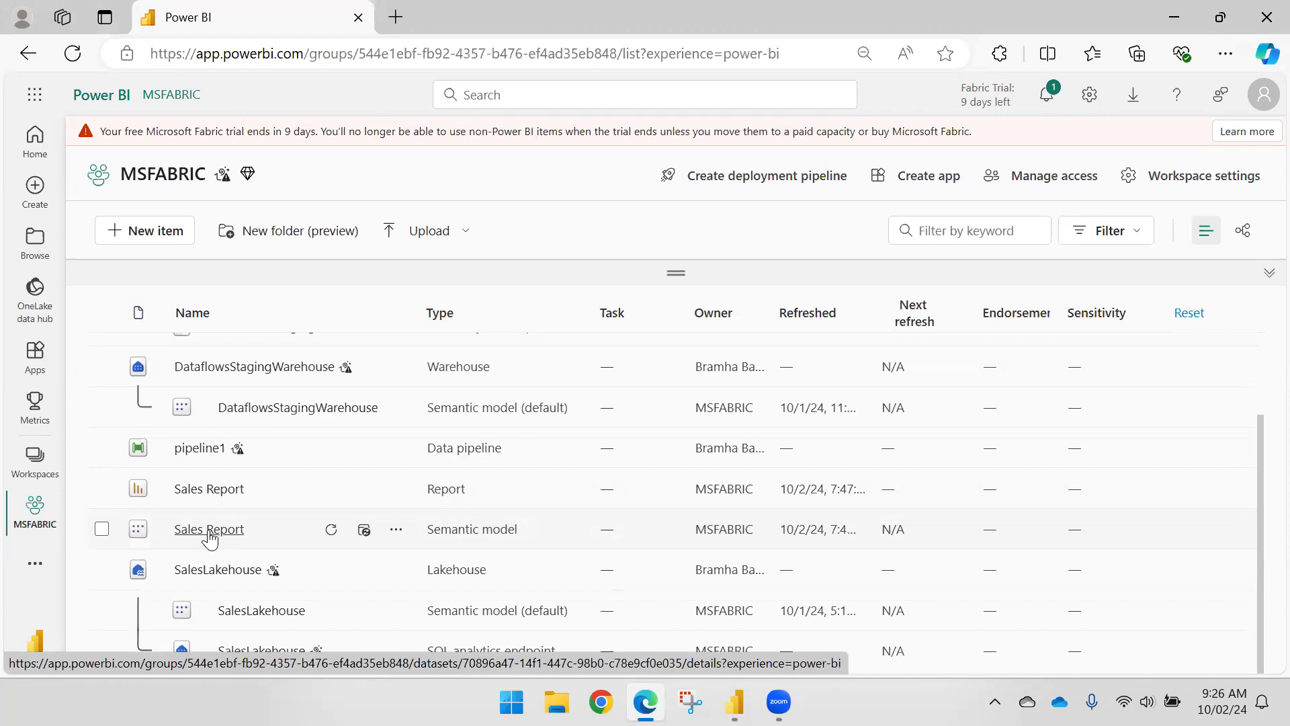
left_click(734, 703)
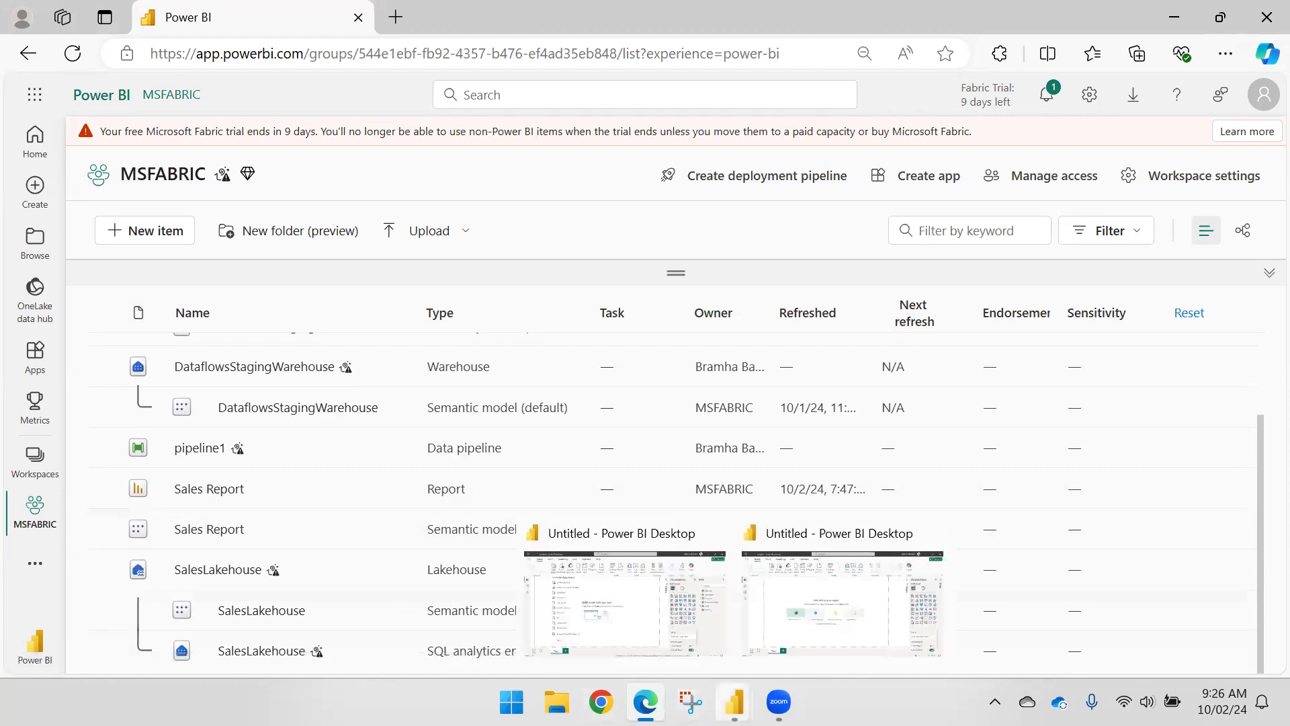
Enter 'Sales Report' as the database and connect to it in Import mode
left_click(815, 615)
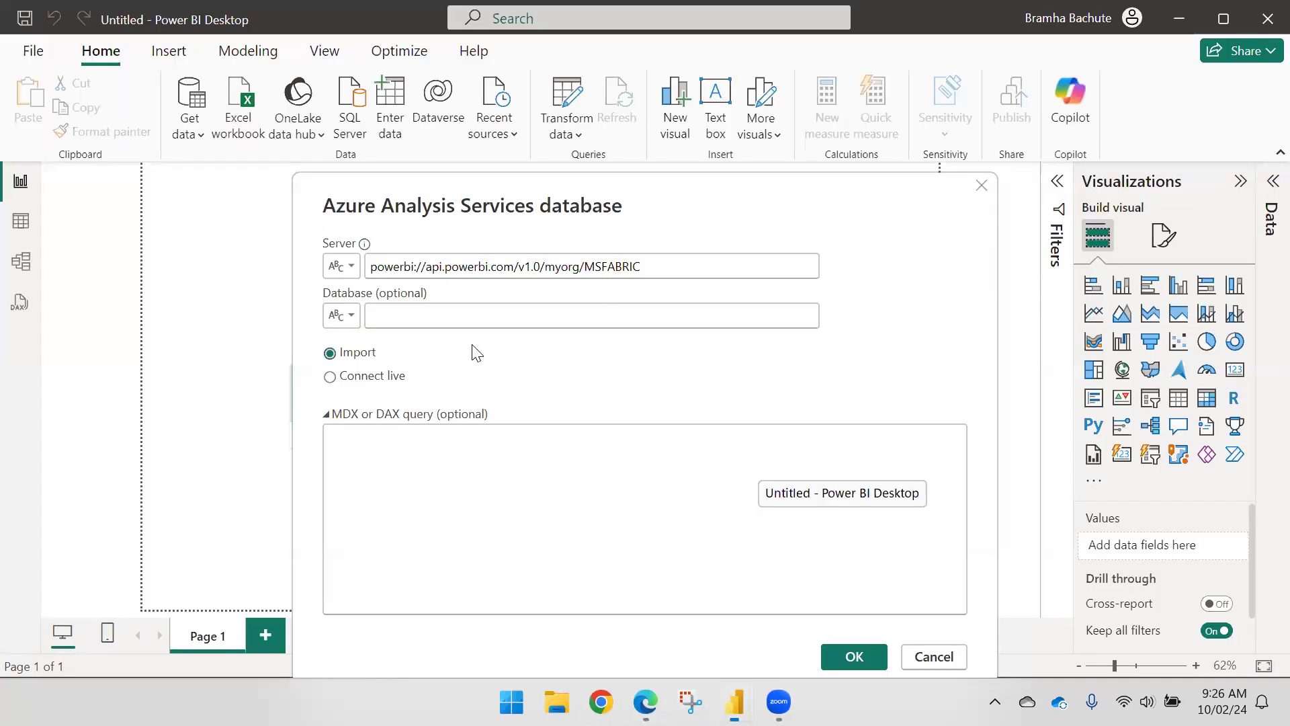
left_click(444, 316)
type("Sales Report")
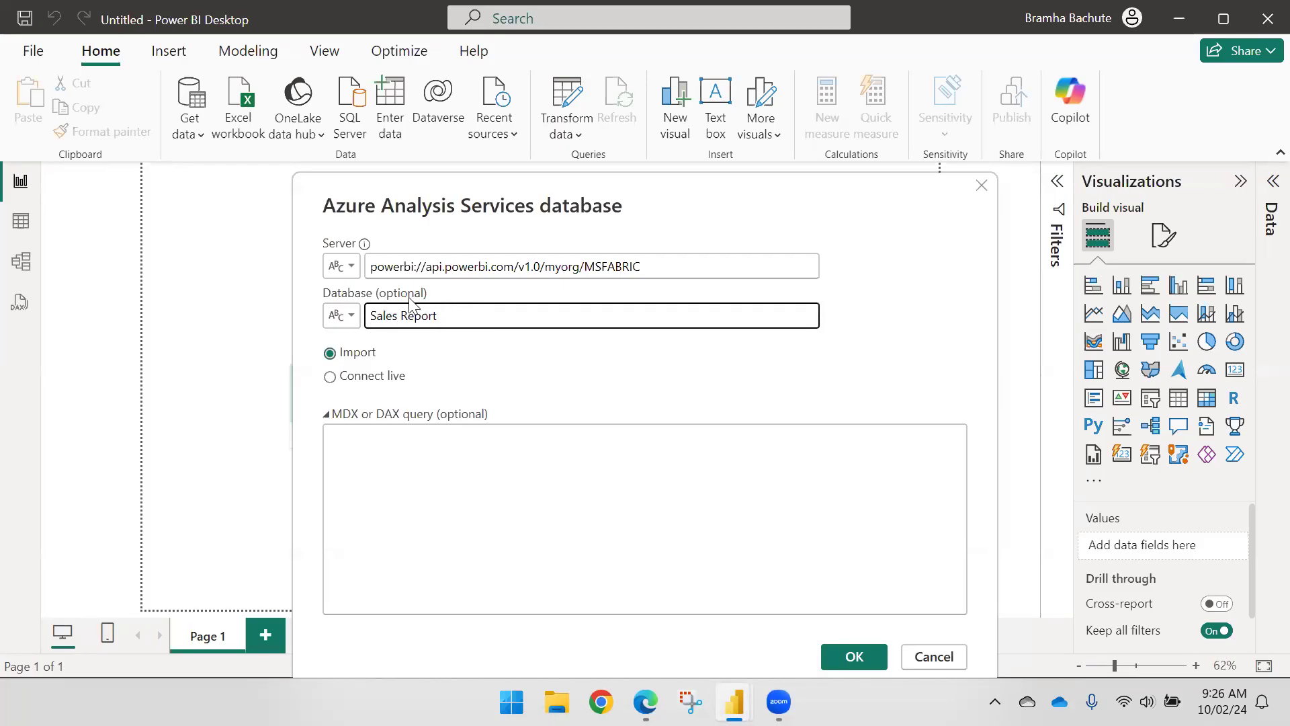
left_click(842, 649)
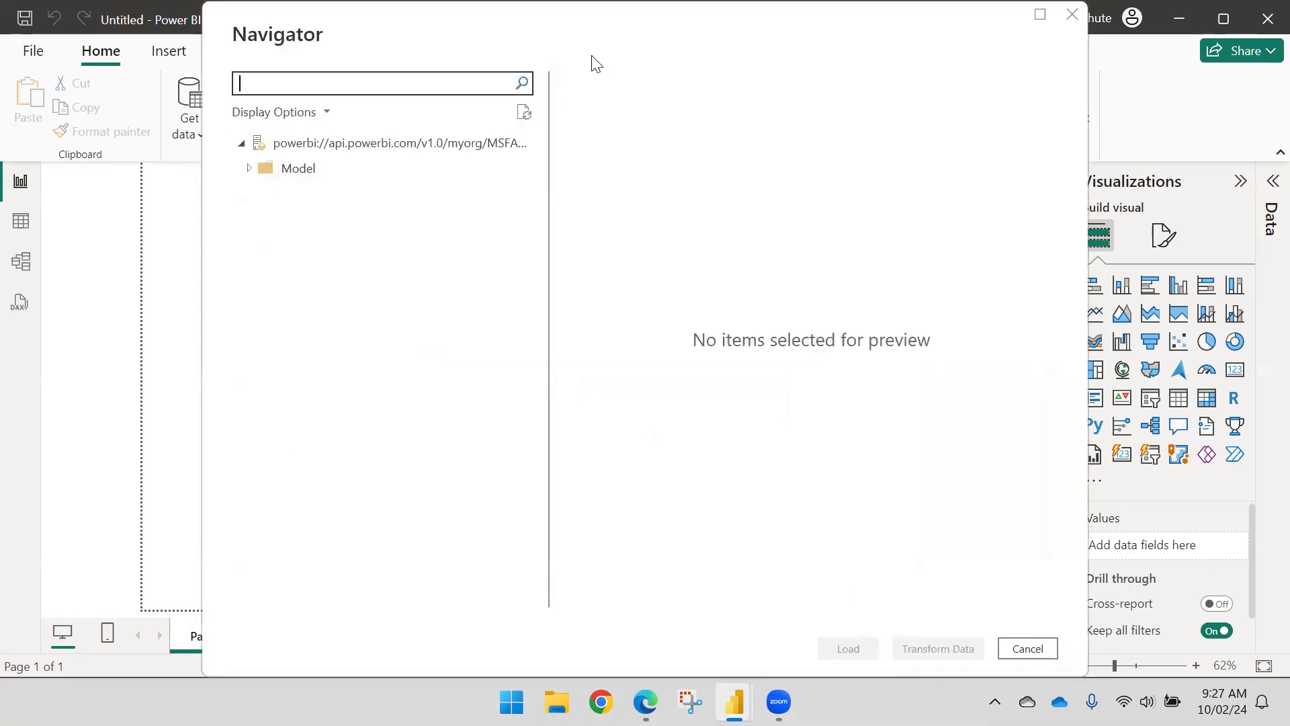
In the Navigator, tick DimCustomers under Model > Model and open it in Power Query Editor
left_click_drag(657, 11, 600, 117)
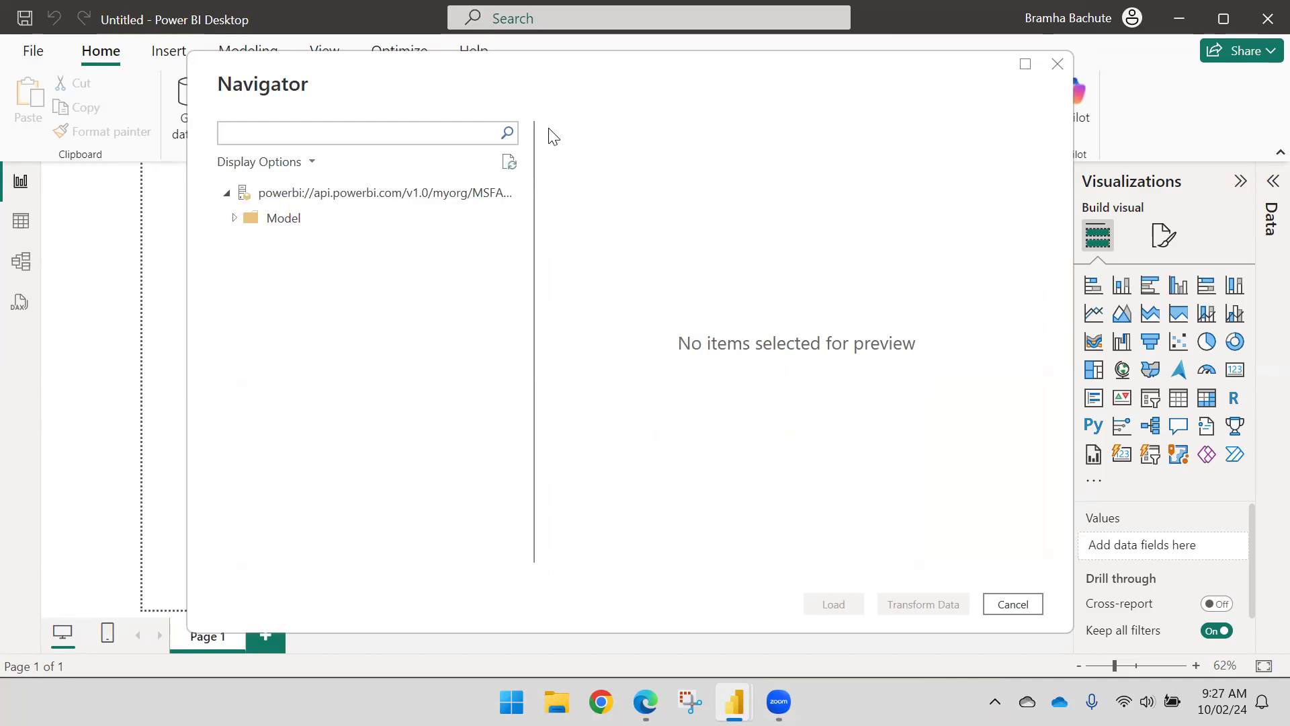
left_click(234, 220)
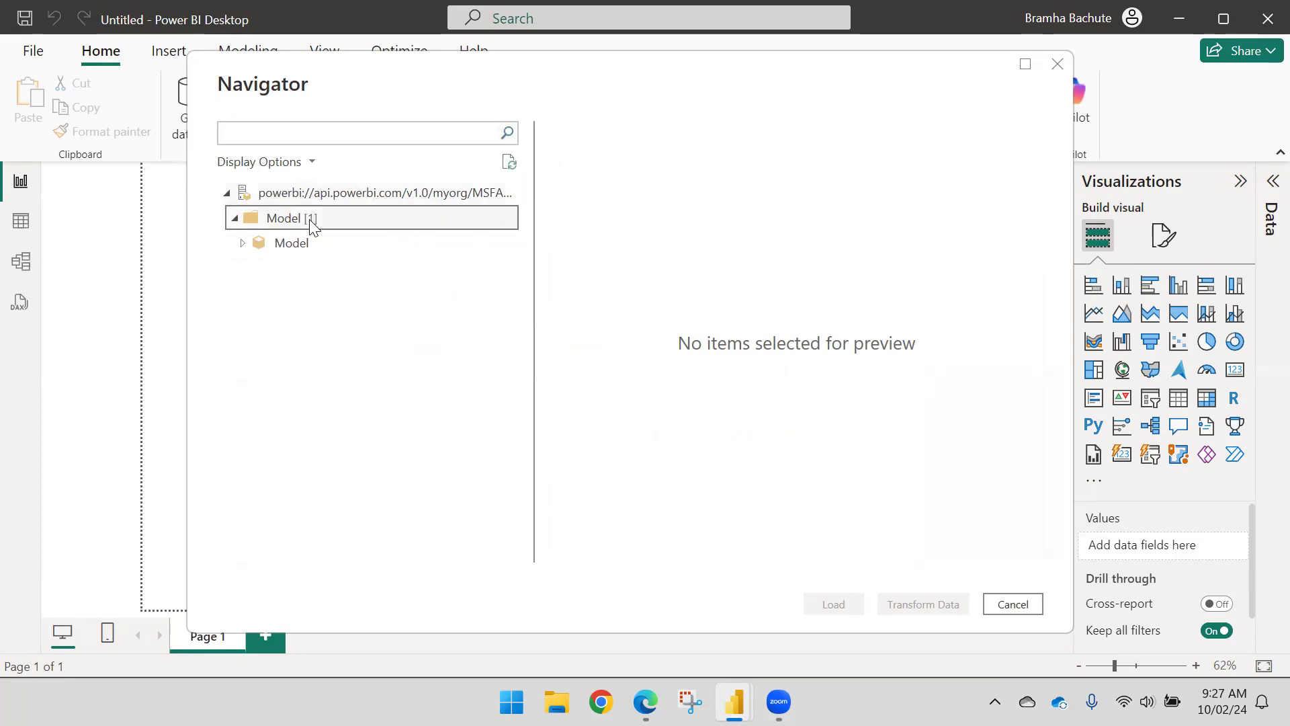
left_click(244, 246)
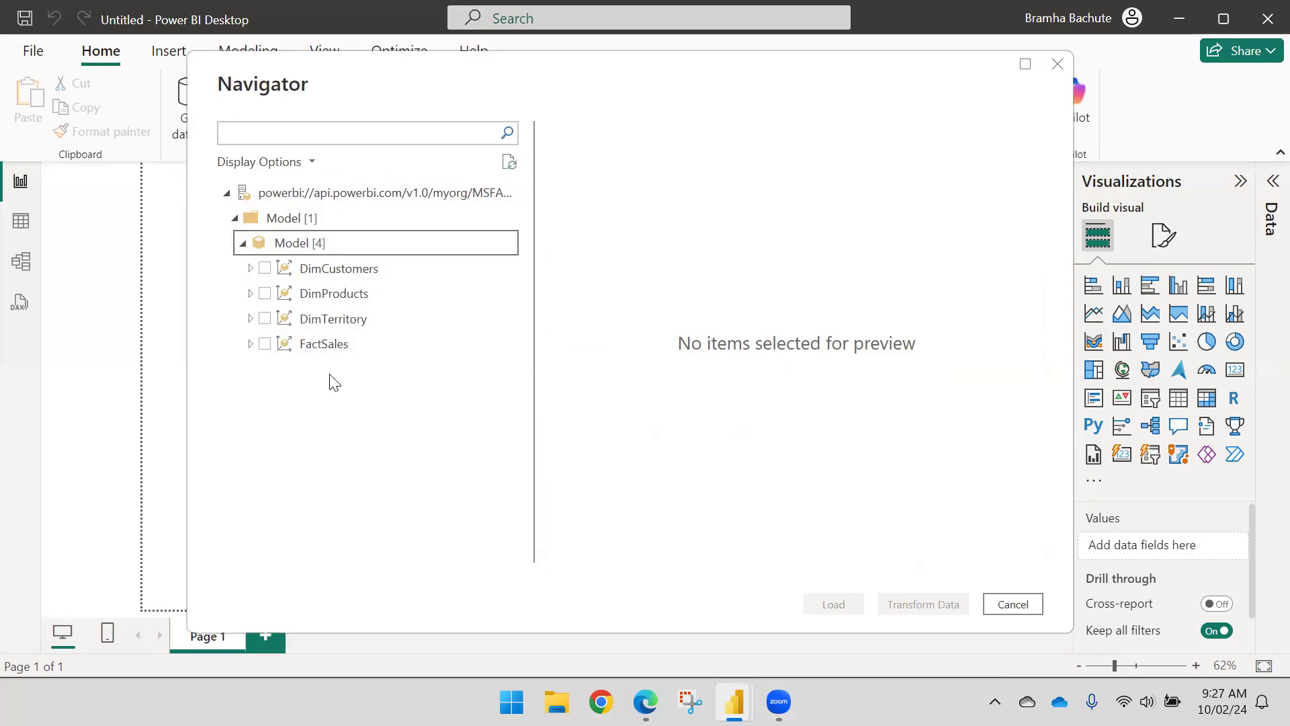
left_click(266, 277)
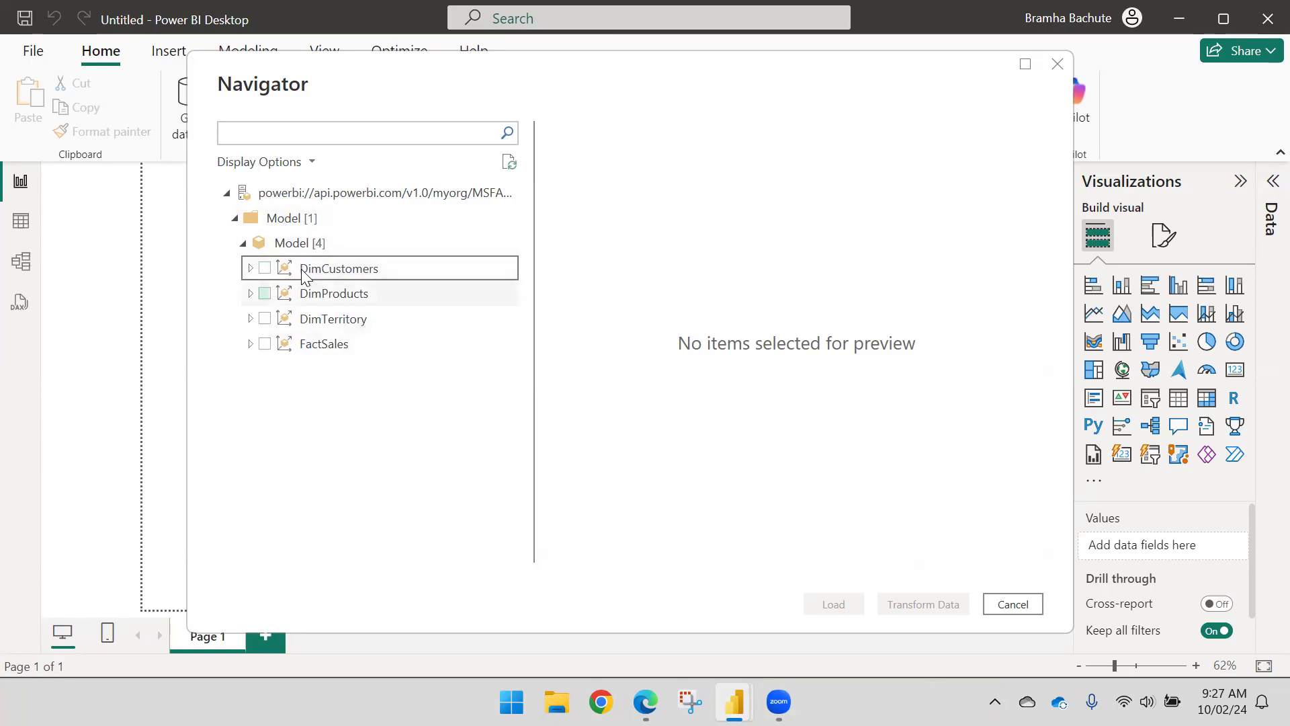
left_click(265, 269)
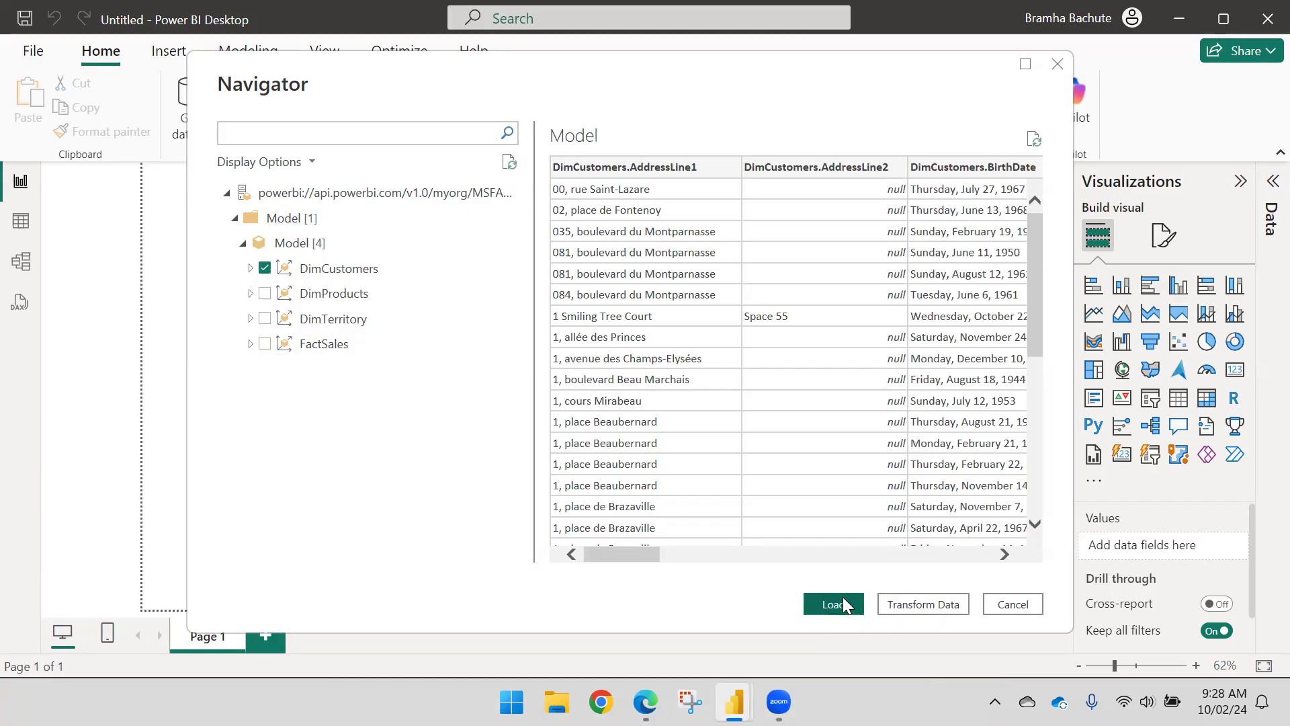
left_click(917, 604)
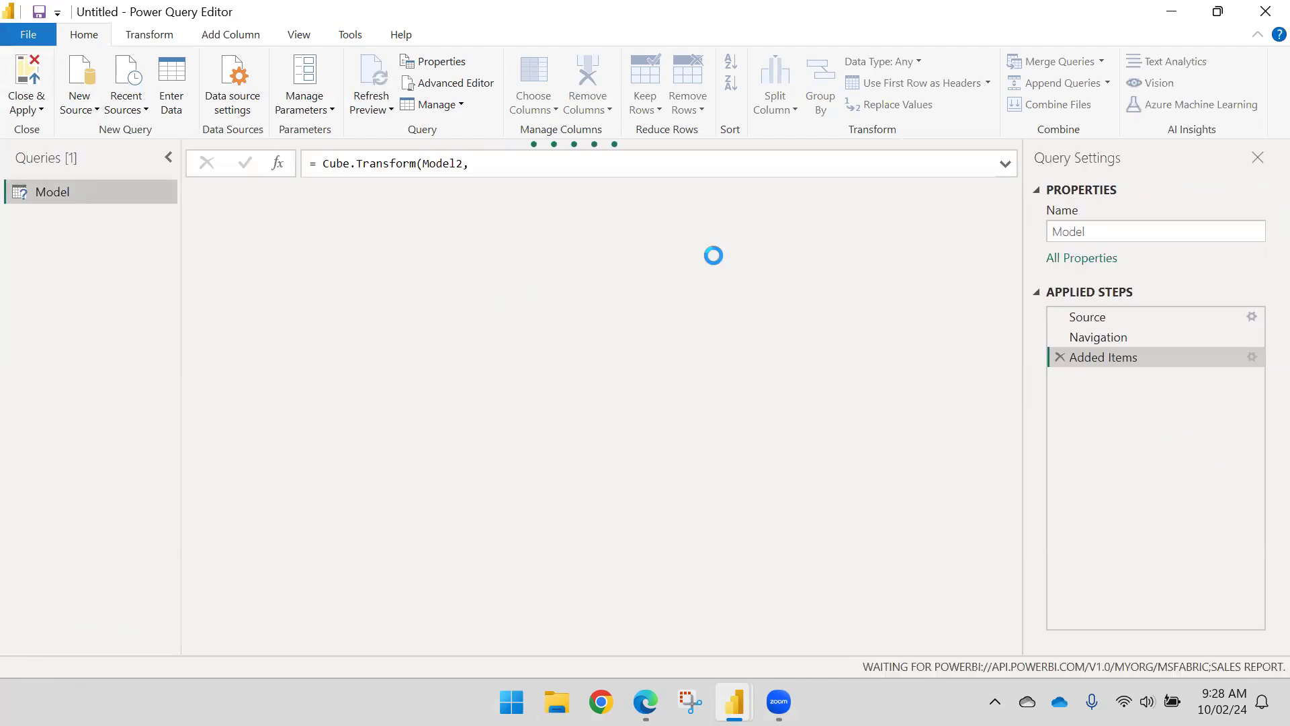
Expand and collapse the Cube.Transform formula in the formula bar, then go to the View ribbon
left_click(1005, 165)
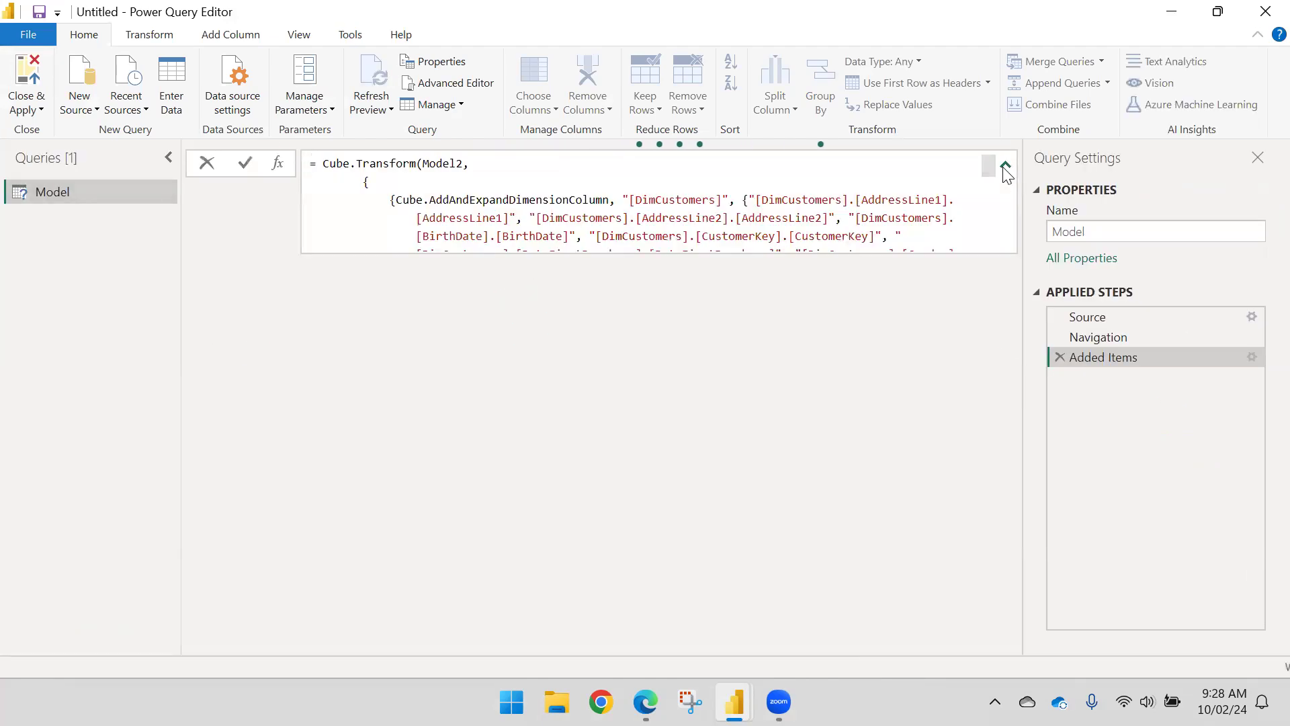
left_click(1005, 165)
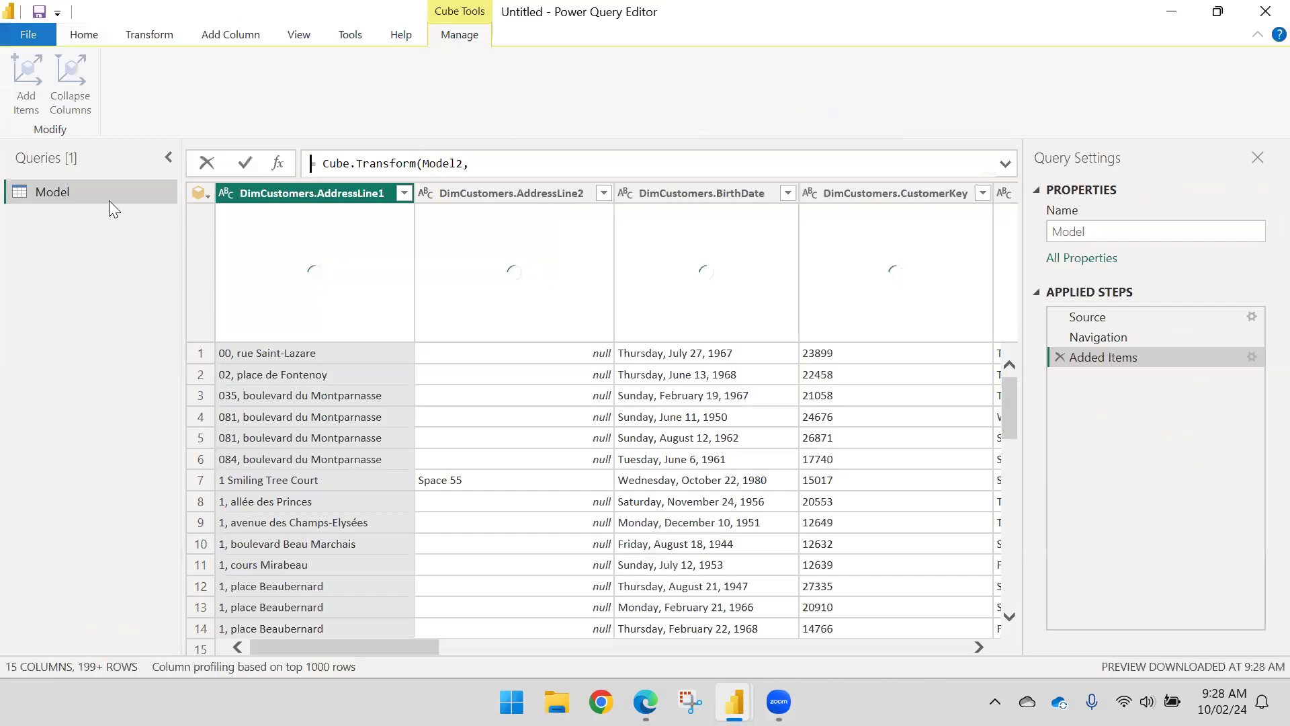
left_click(302, 36)
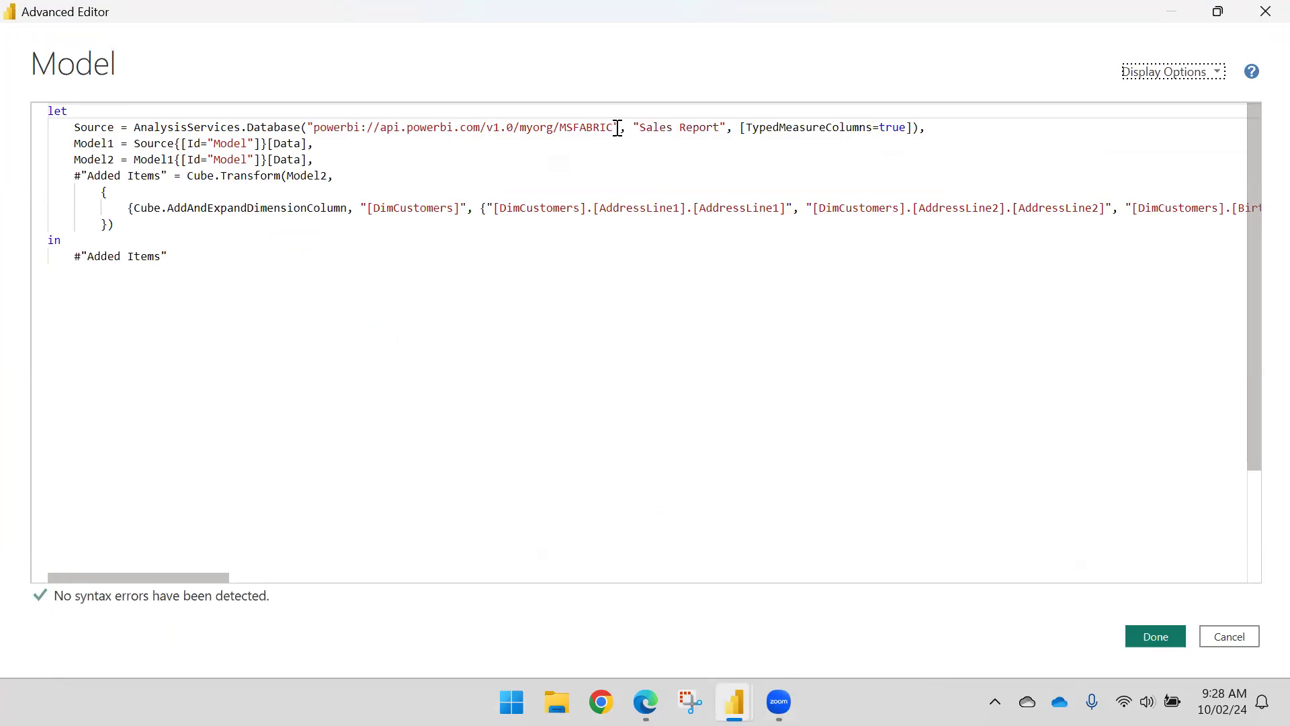
Inspect the MSFABRIC server URL and 'Sales Report' database name in the Source step, then cancel the editor
left_click_drag(619, 127, 310, 128)
key("ctrl+c")
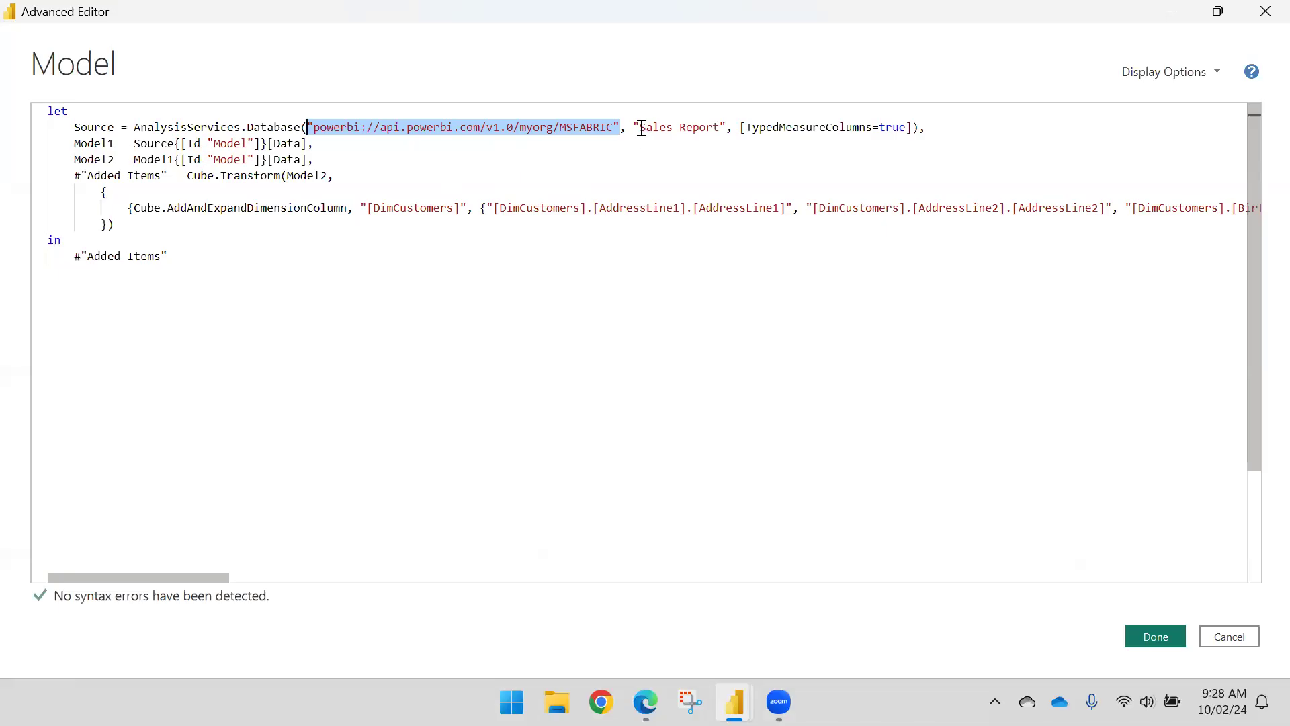
left_click_drag(632, 127, 723, 127)
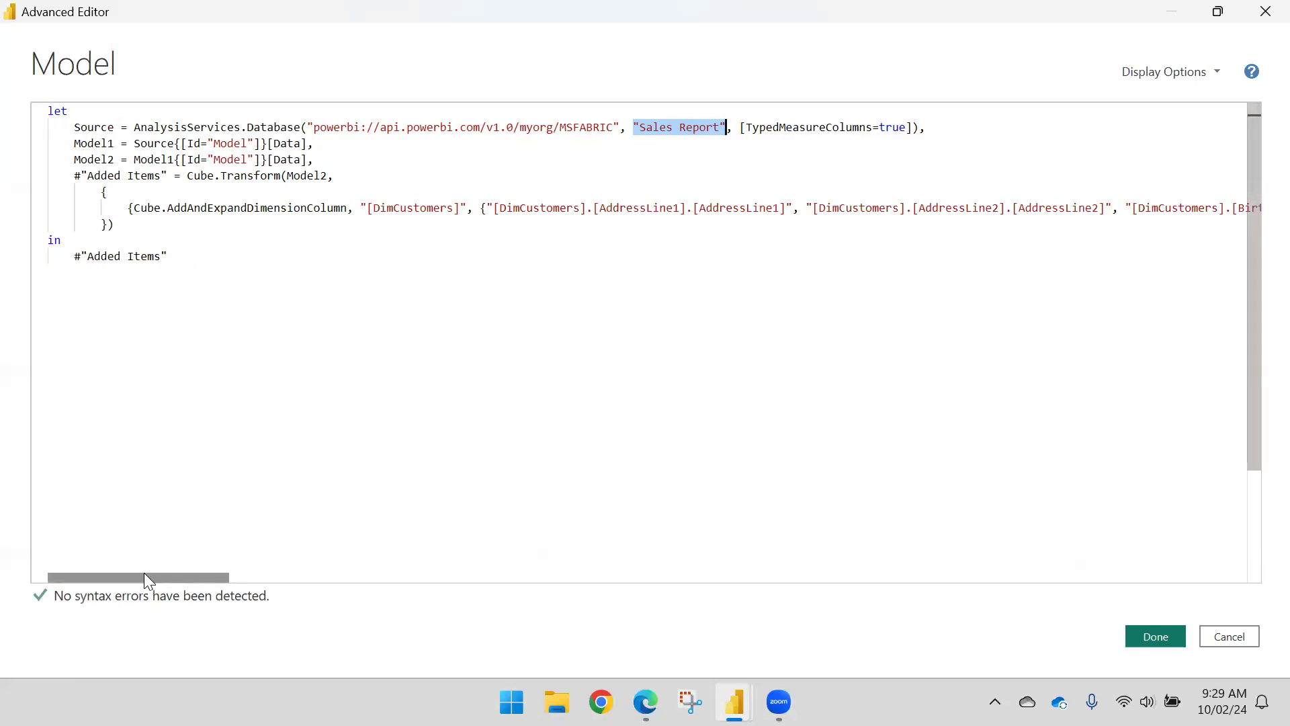
left_click_drag(144, 572, 8, 556)
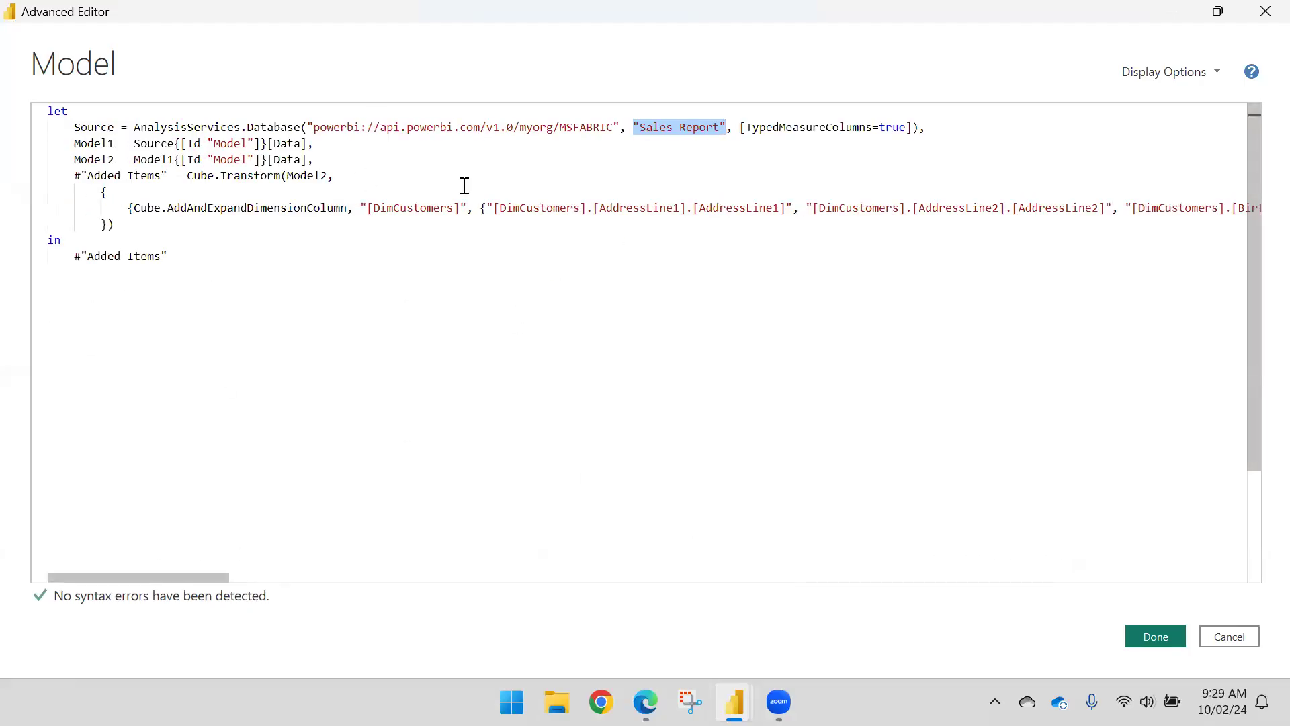
left_click_drag(166, 576, 484, 576)
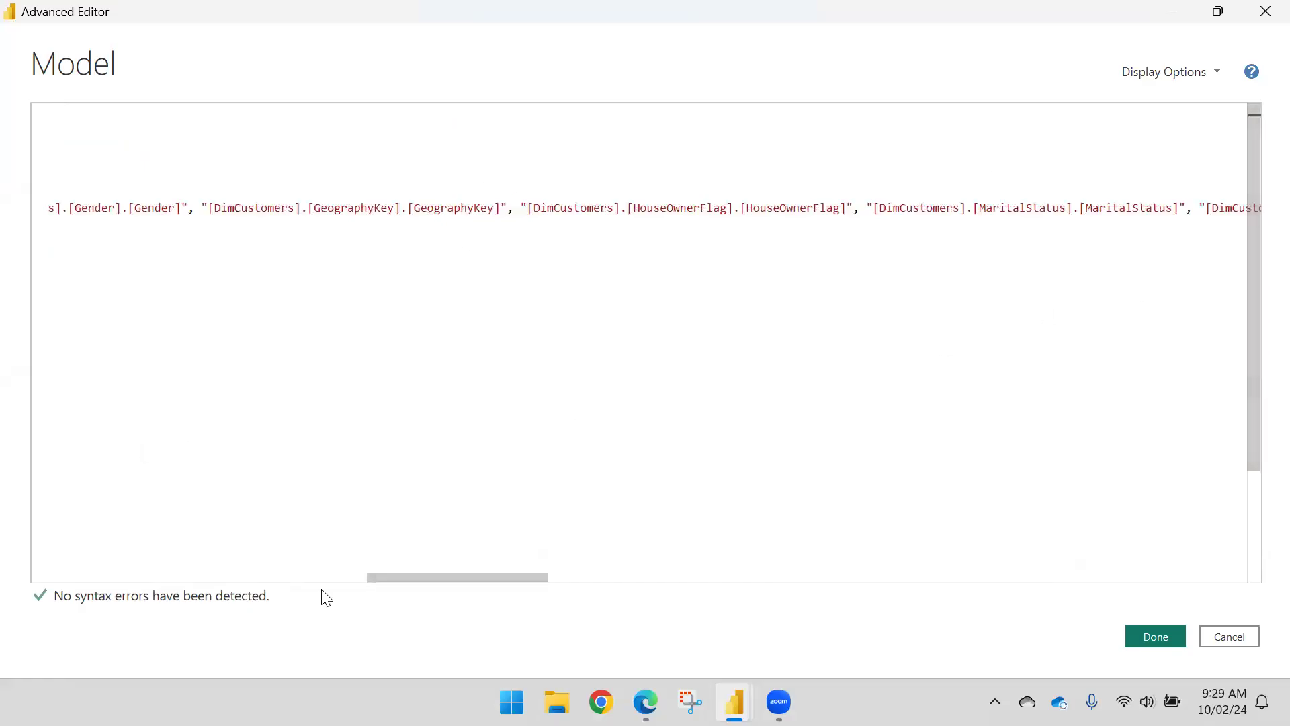
left_click(1214, 636)
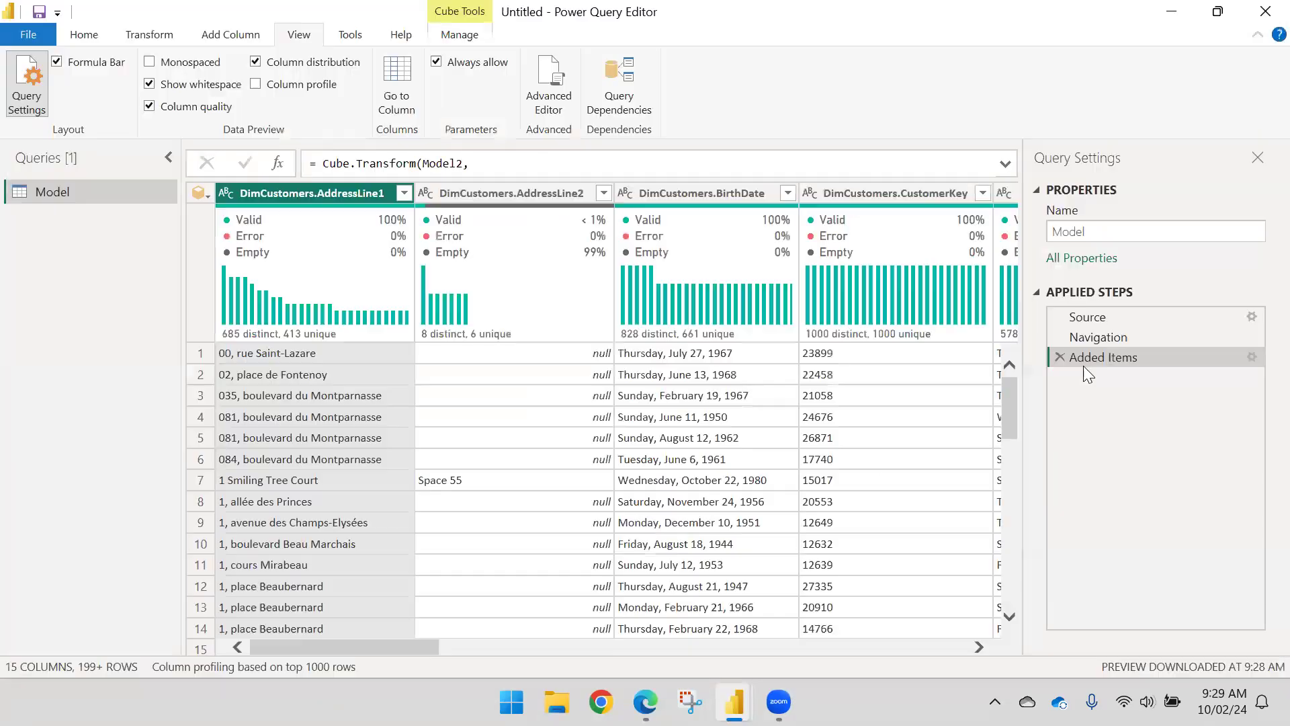
Rename the Model query to Customer in Query Settings
left_click_drag(343, 647, 3, 621)
left_click(1142, 232)
type("Customer")
key("Return")
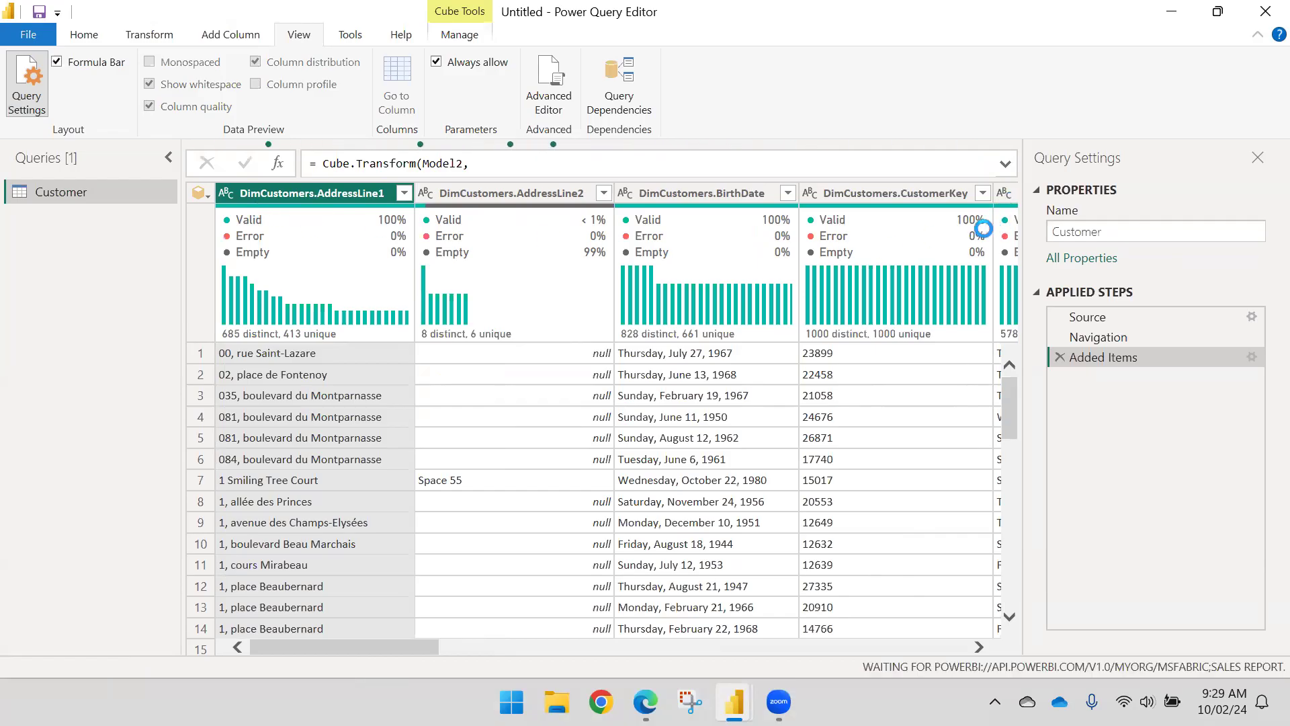
Reopen the Customer query's M code in Advanced Editor, scroll through it, and close it unchanged
left_click(548, 100)
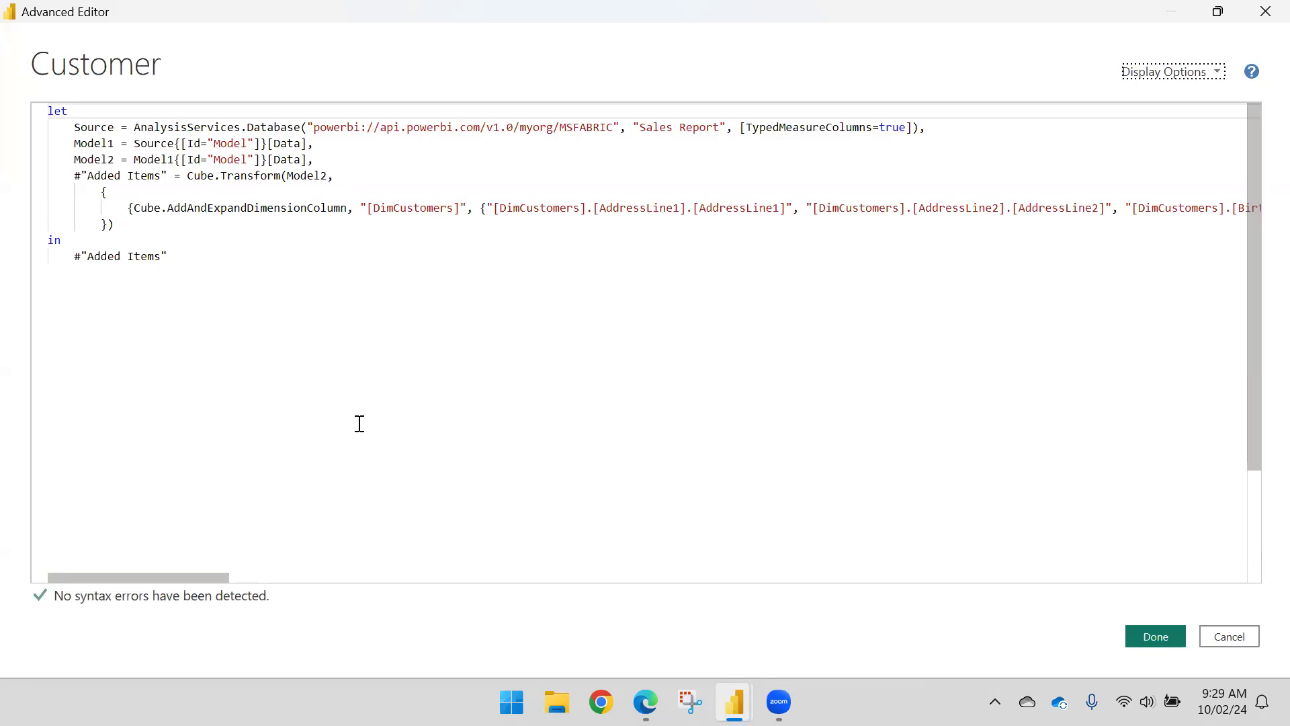
left_click_drag(192, 575, 23, 607)
left_click(1236, 636)
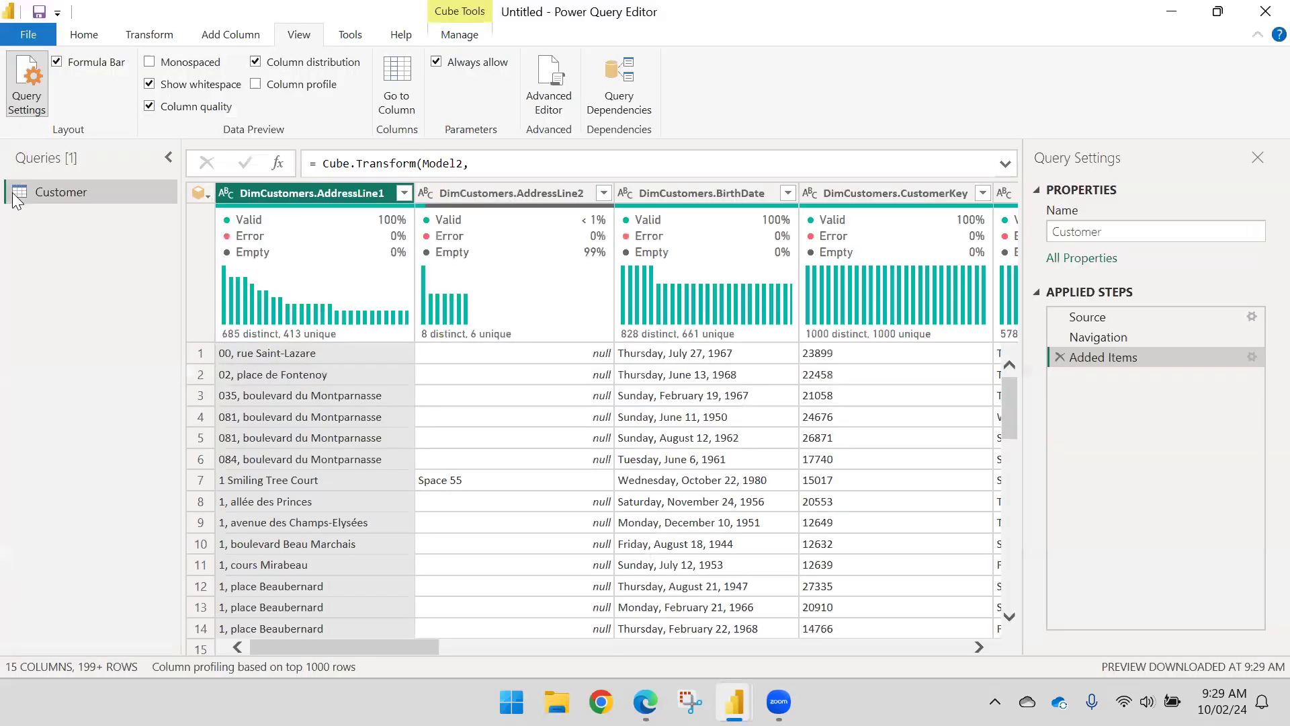
left_click(84, 34)
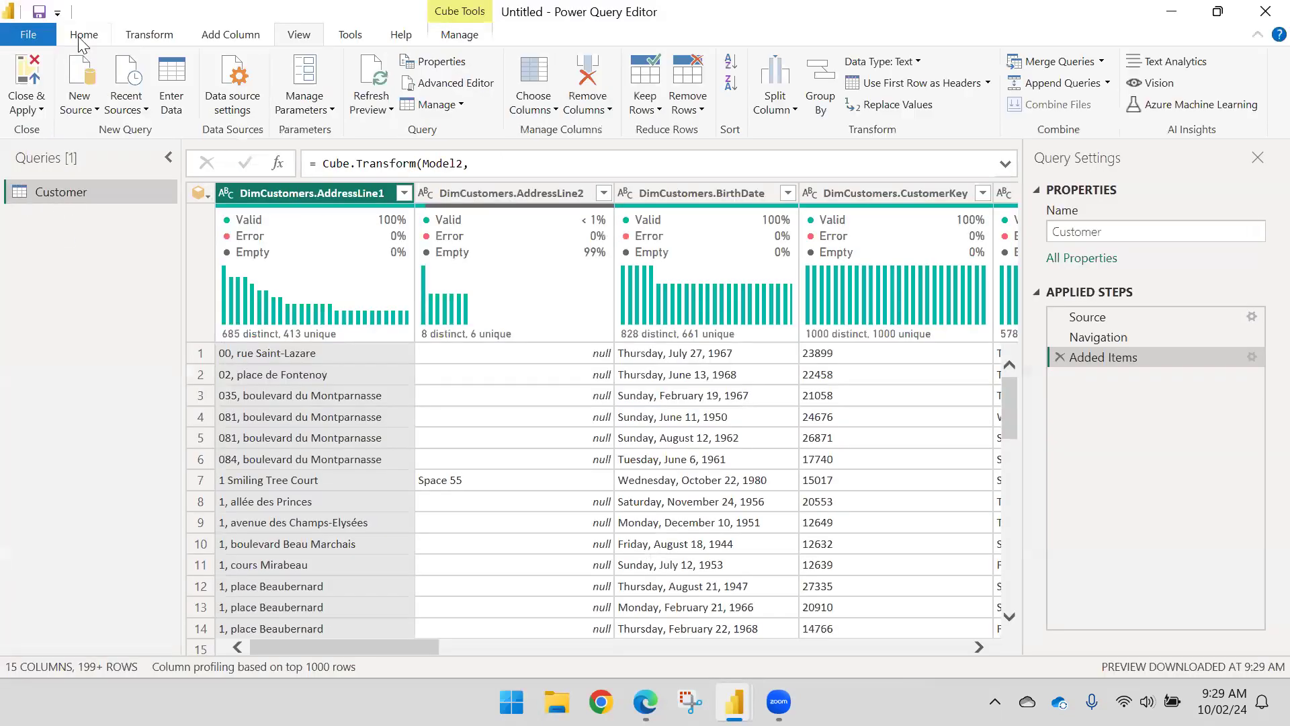
Add an Analysis Services source with the pasted MSFABRIC server address, leaving the MDX/DAX query empty, and connect
left_click(80, 102)
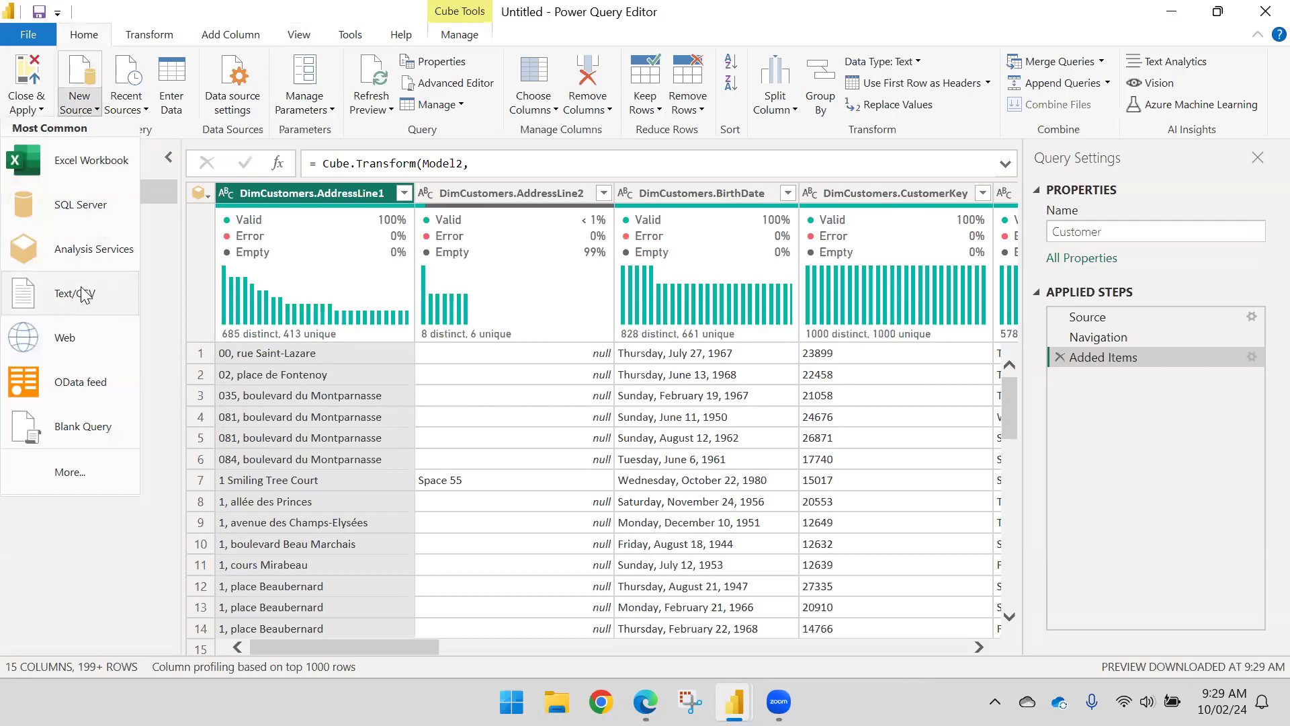
left_click(90, 258)
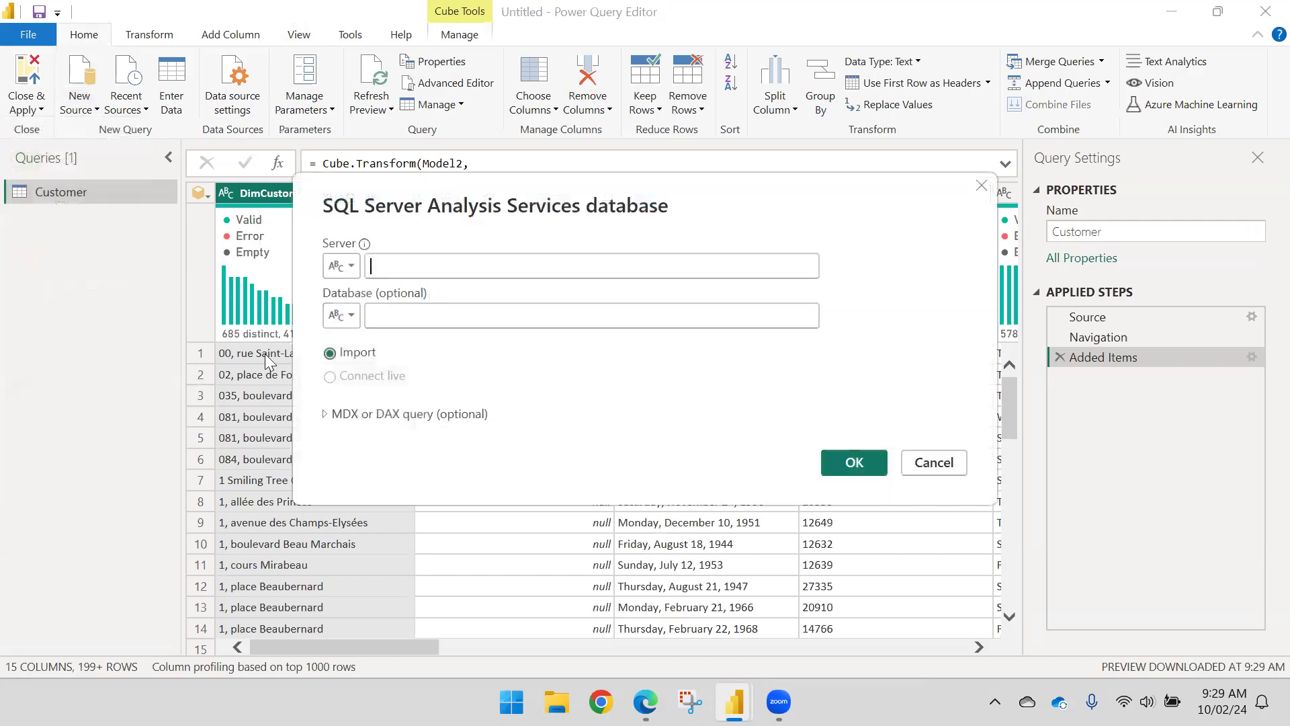
key("ctrl+v")
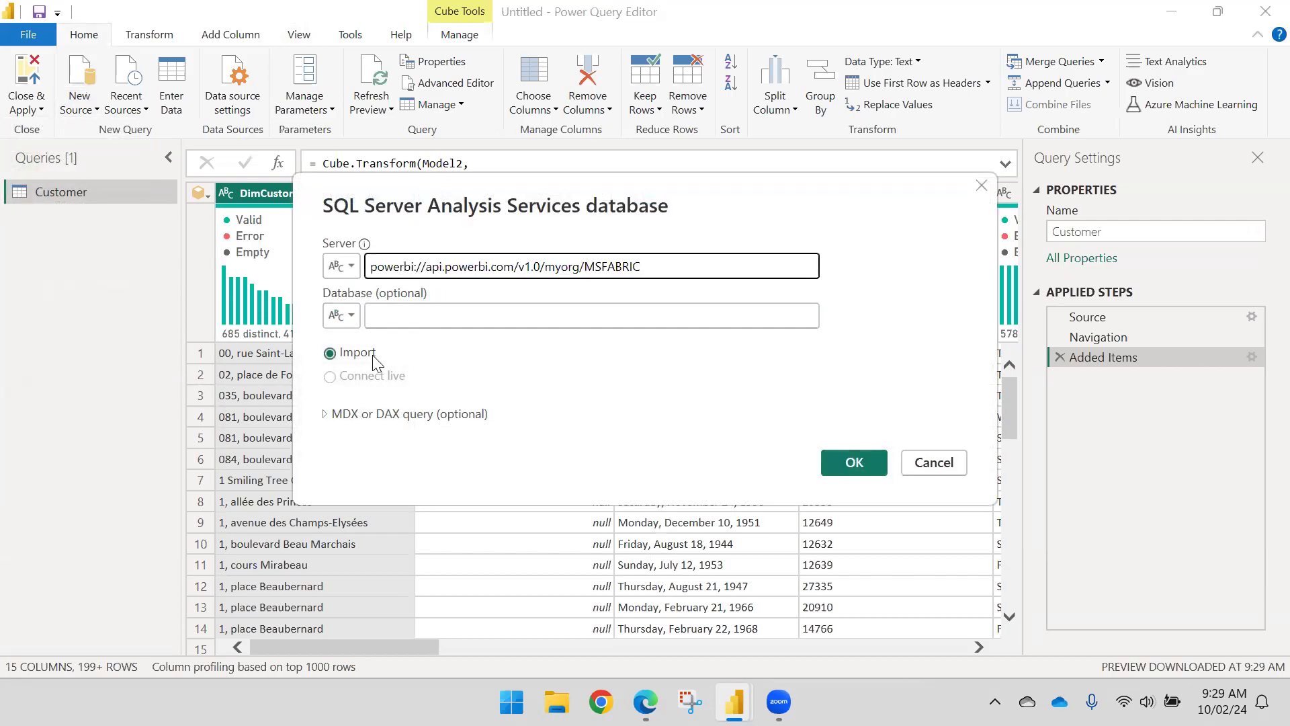
mouse_move(349, 366)
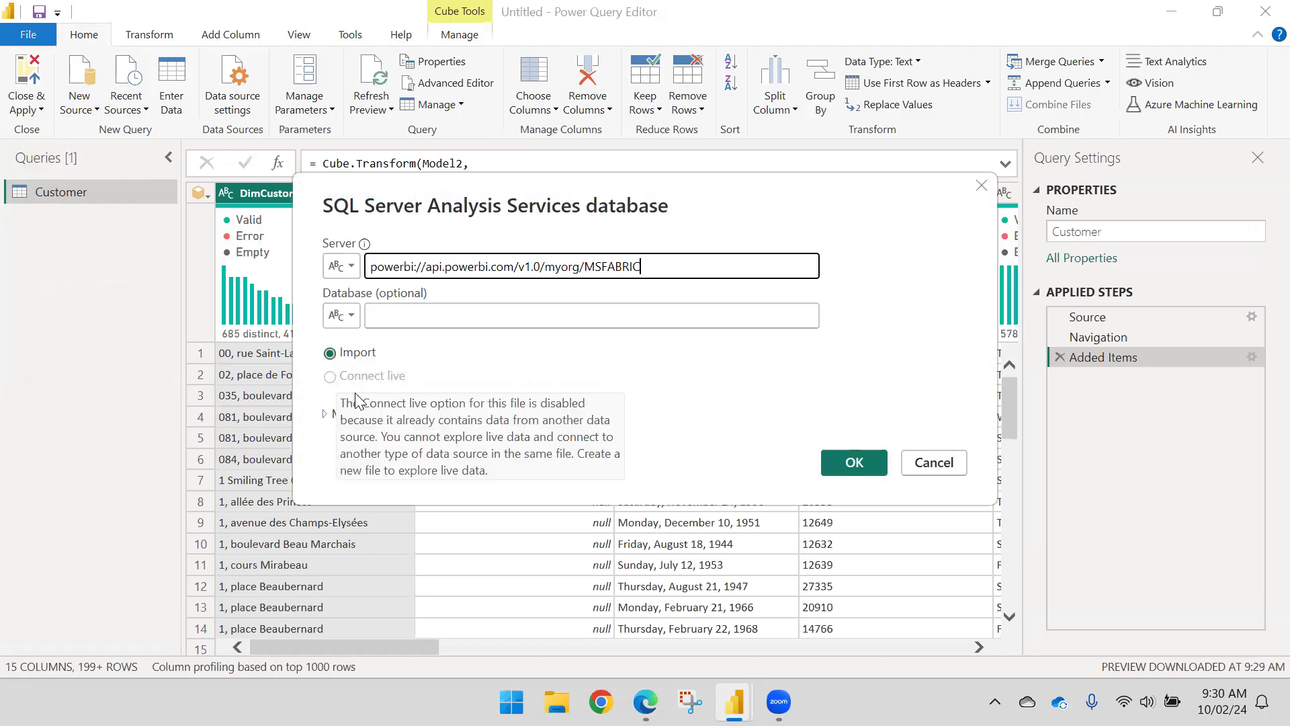
left_click(334, 415)
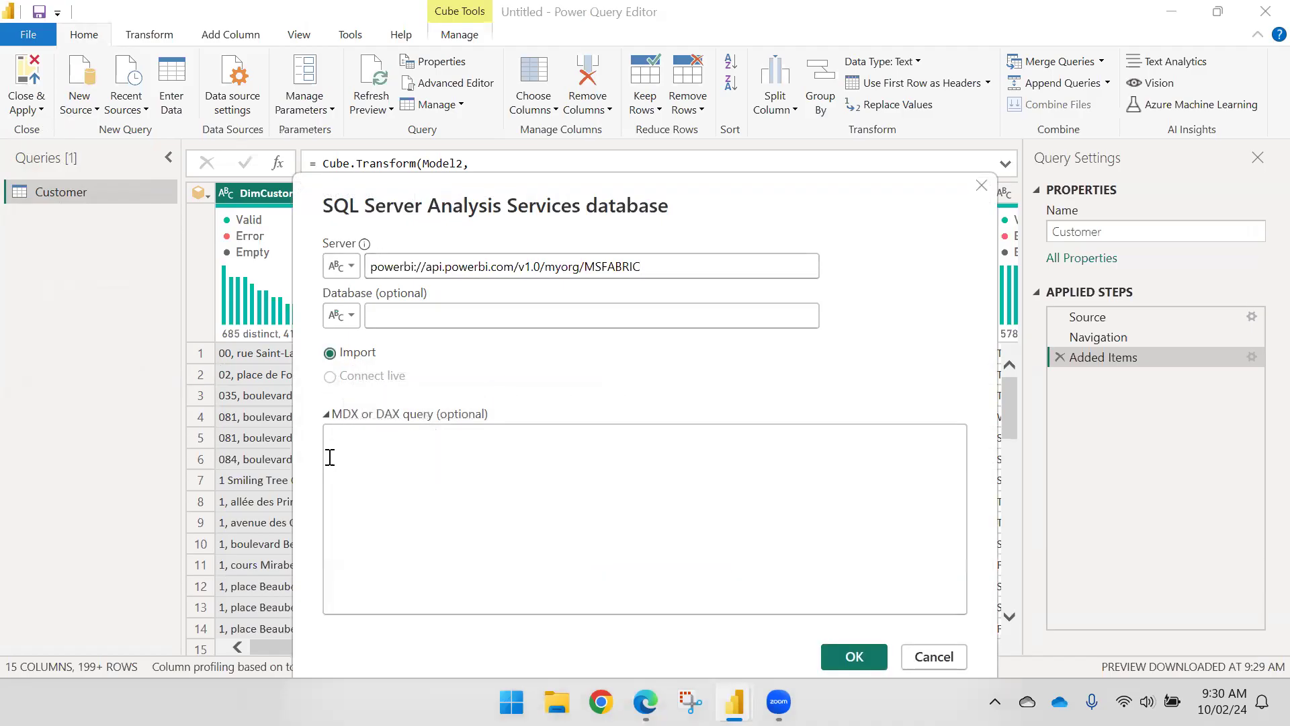
left_click(390, 422)
left_click(846, 462)
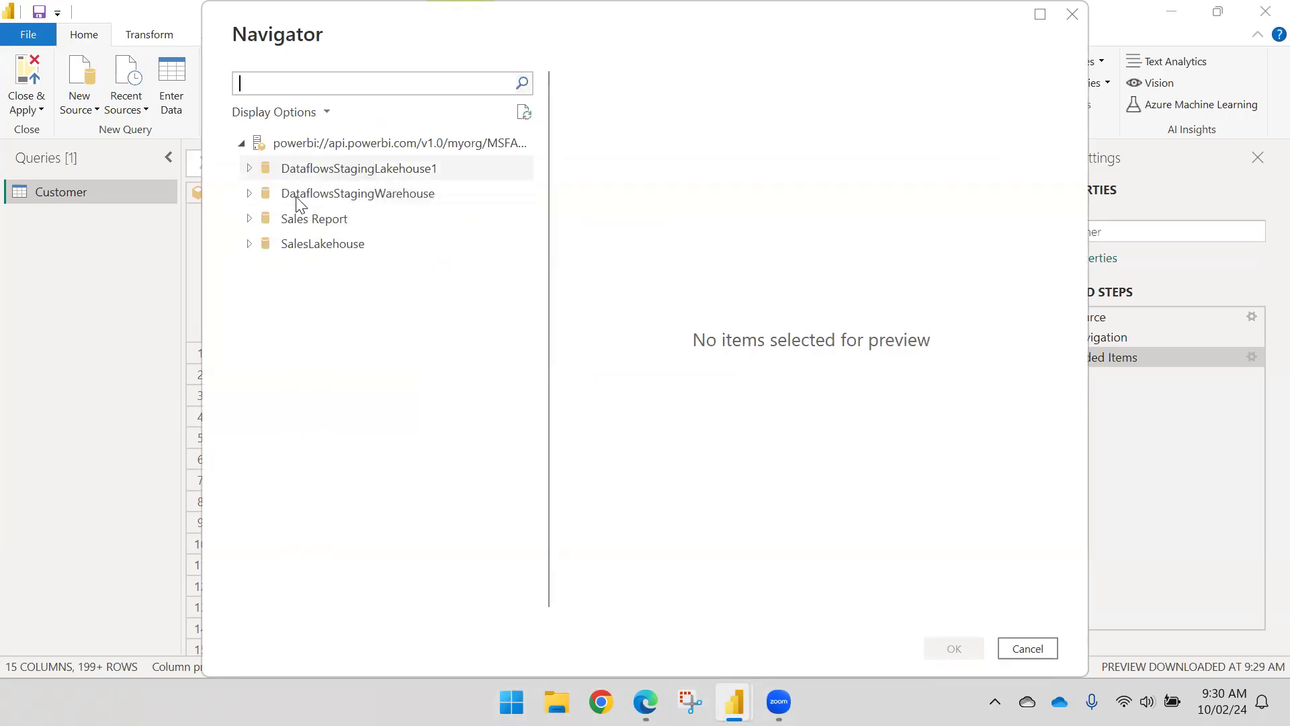
Expand Sales Report to show its Model folder, then switch to the Edge workspace window
left_click(249, 219)
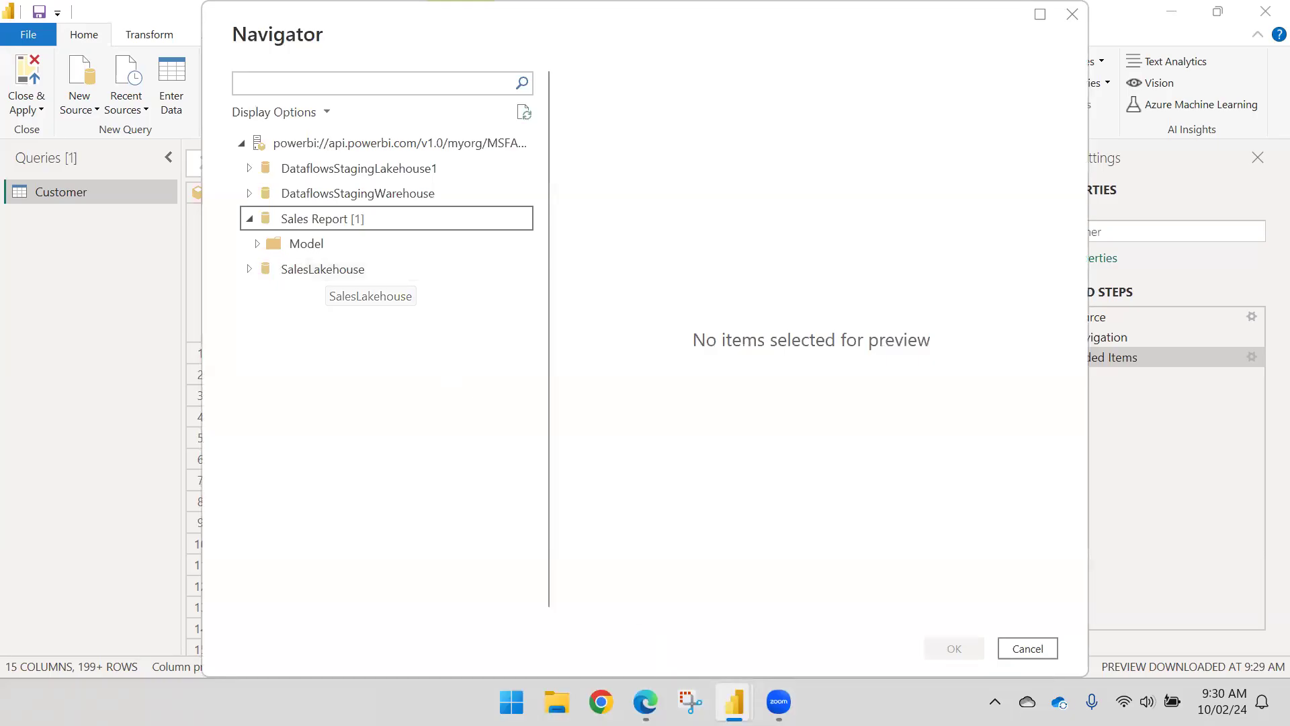
left_click(645, 702)
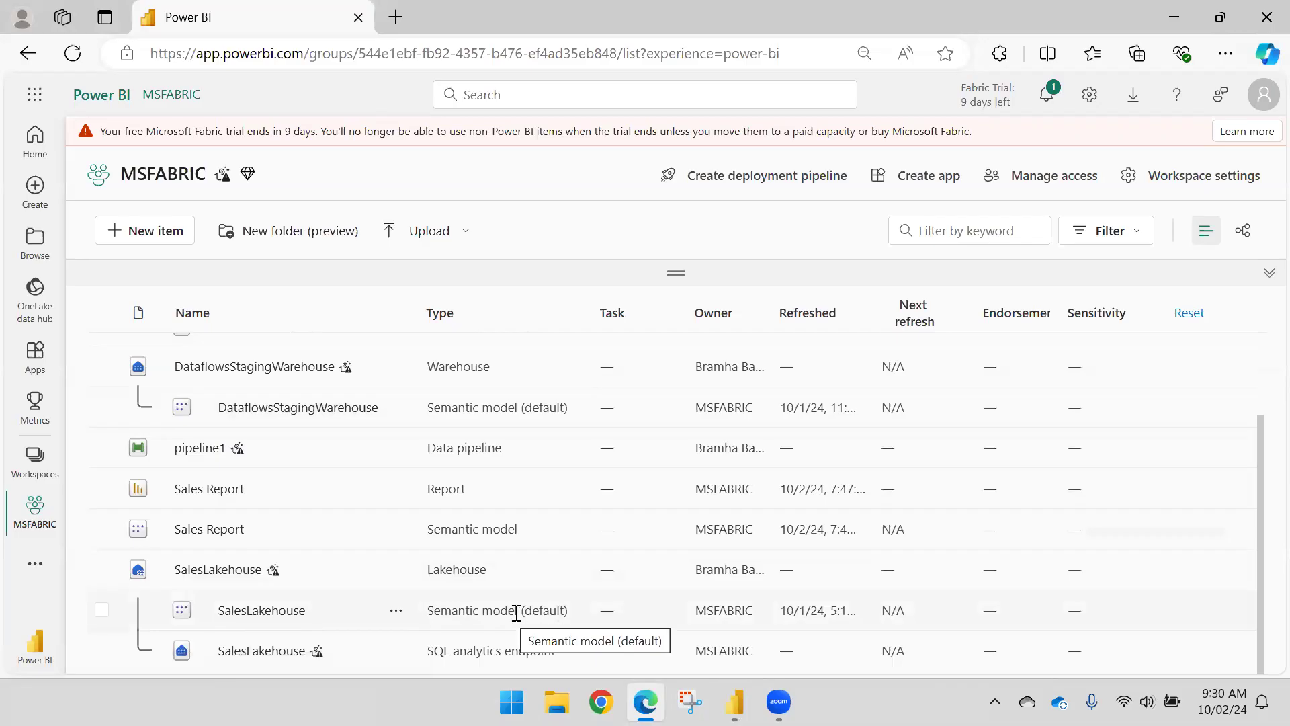
Scroll through the workspace items in the browser and return to the Power Query Editor Navigator
scroll(337, 444, "up", 2)
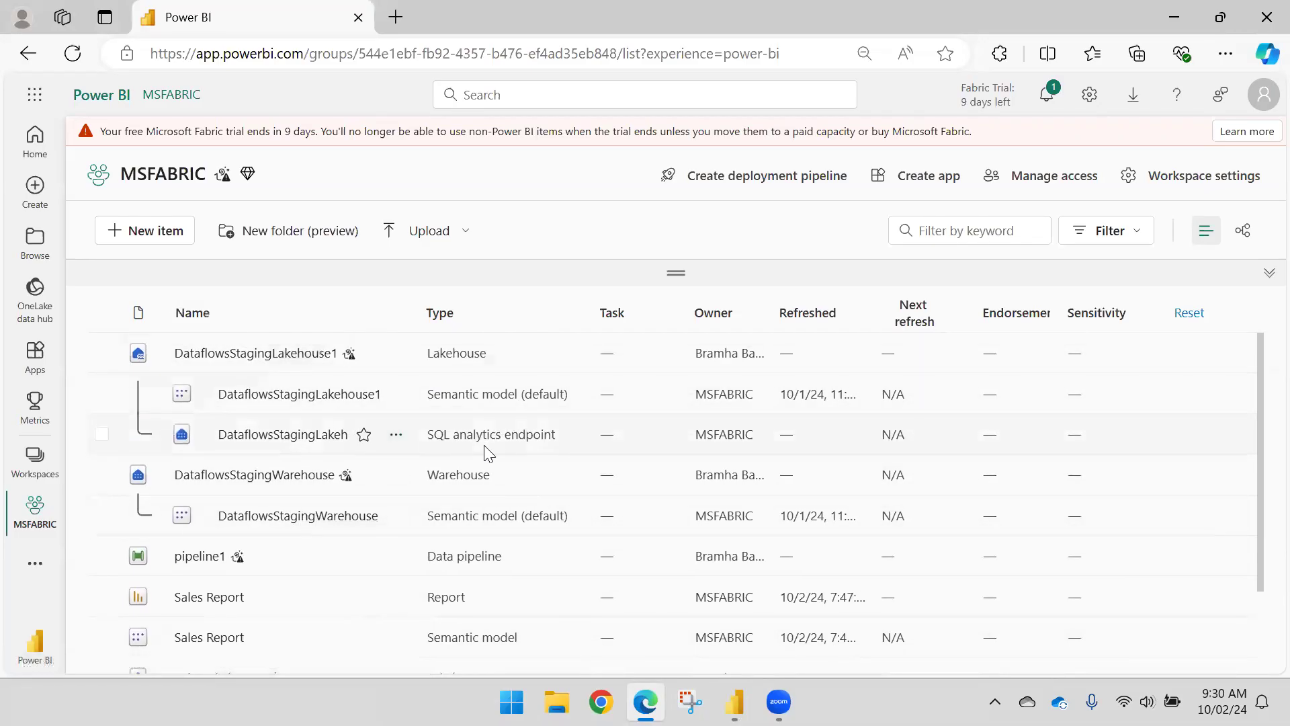
scroll(404, 443, "down", 2)
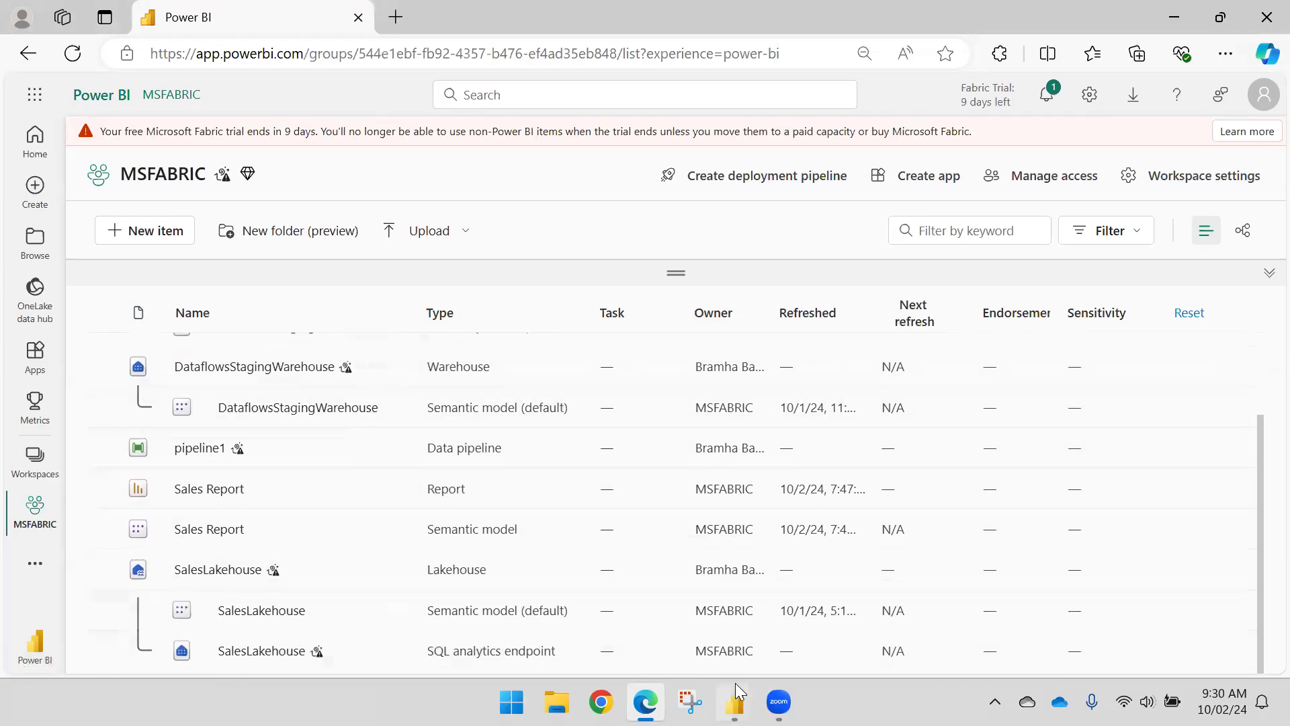
mouse_move(735, 699)
left_click(914, 605)
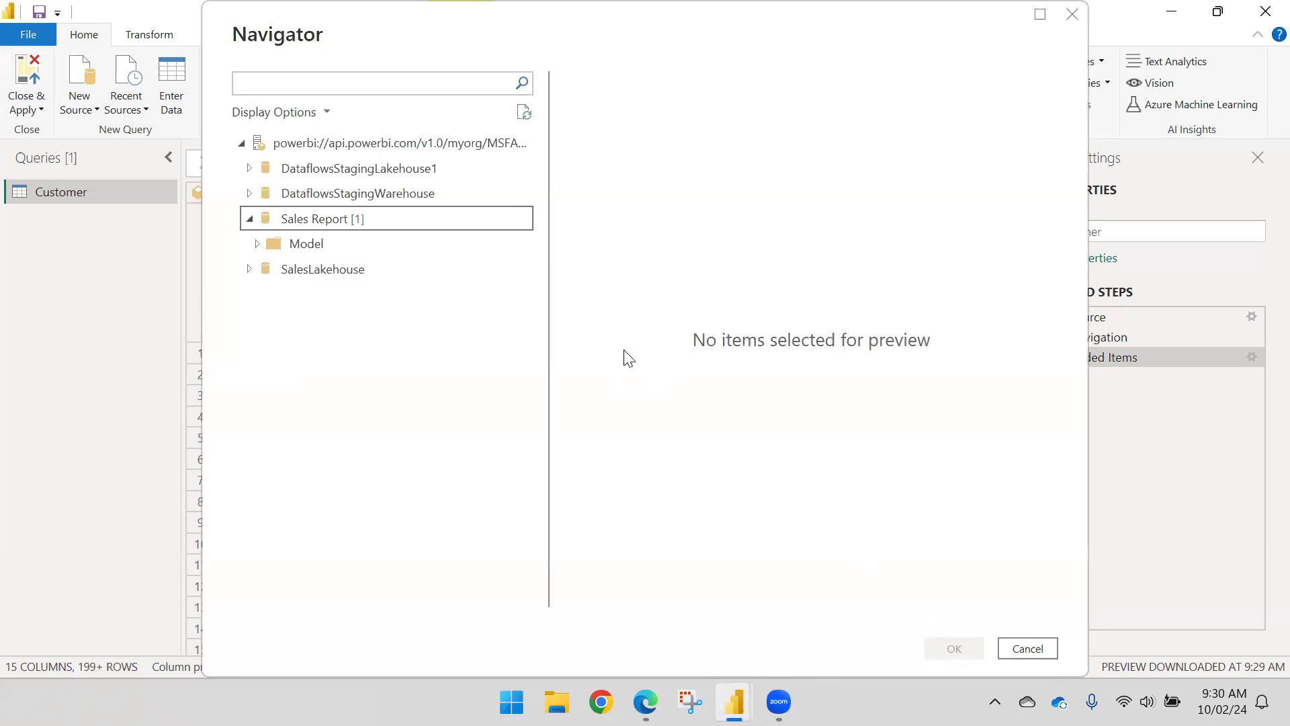
Cancel the Navigator and connect again to the MSFABRIC server with database Sales Report
left_click(1015, 650)
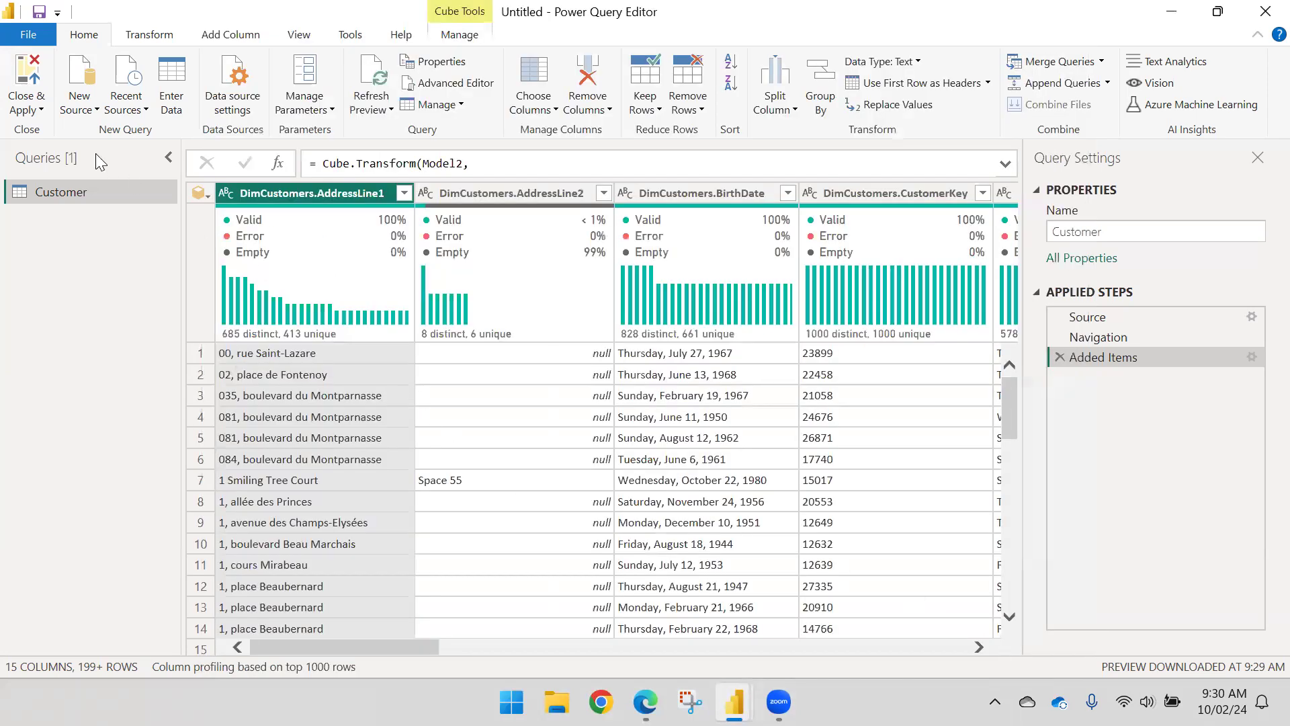
left_click(90, 111)
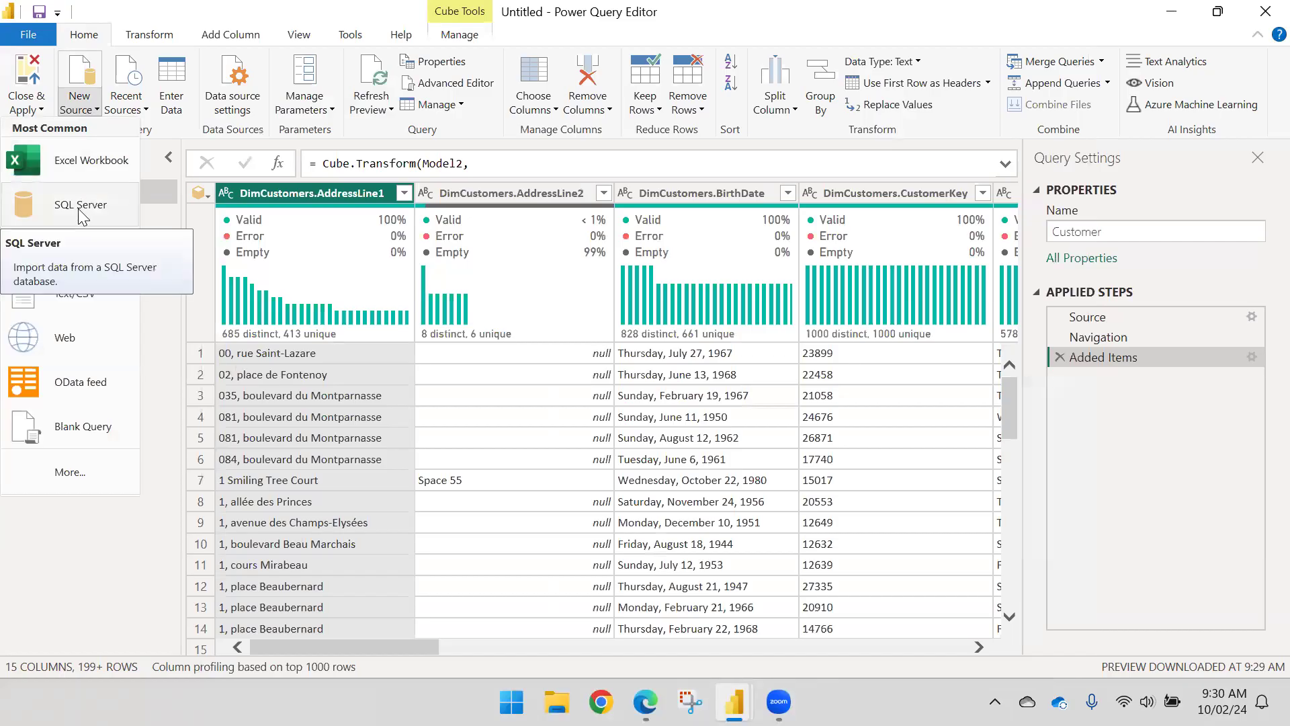
left_click(72, 311)
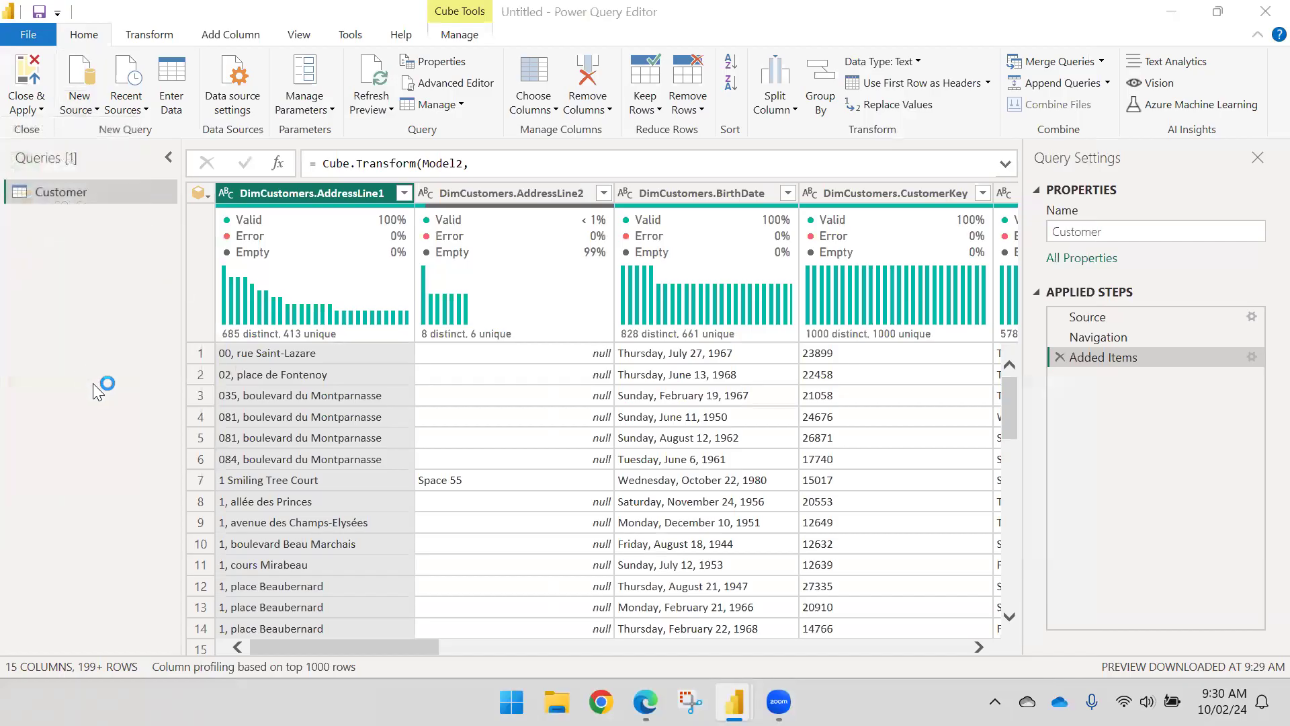
type("powerbi://api.powerbi.com/v1.0/myorg/MSFABRIC")
left_click(400, 316)
type("Sales")
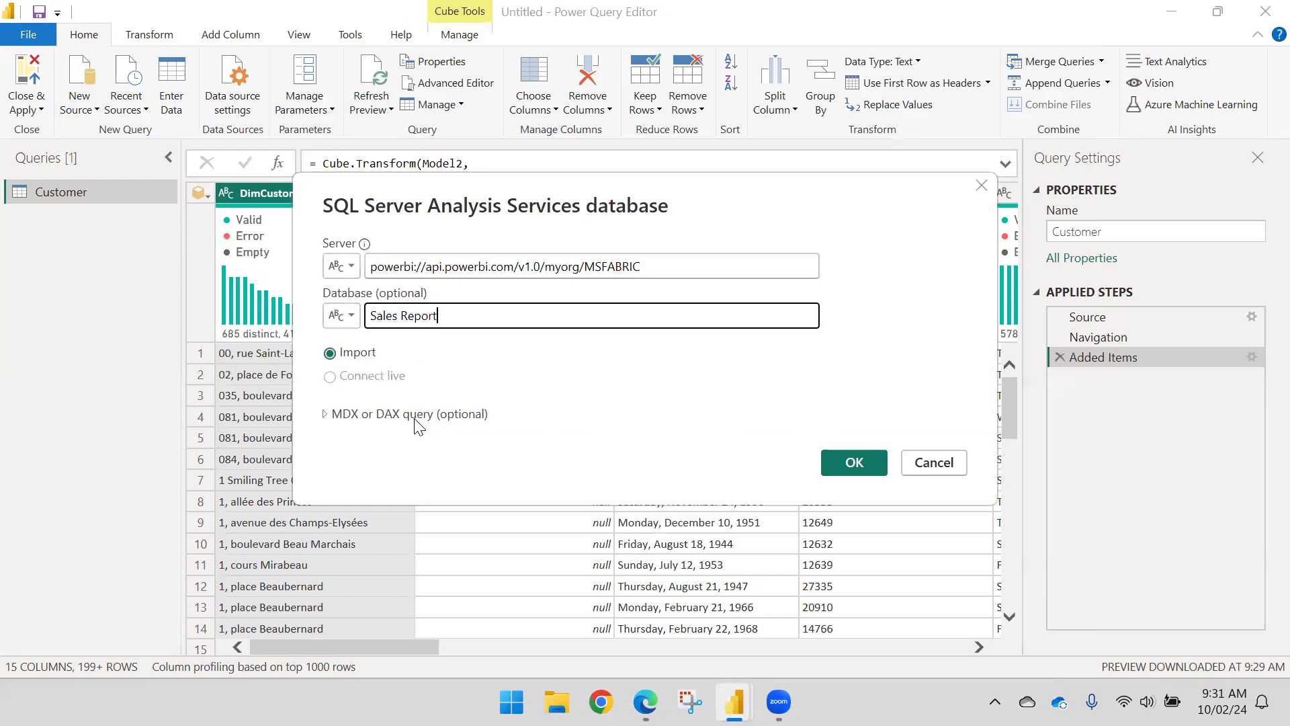
left_click(846, 470)
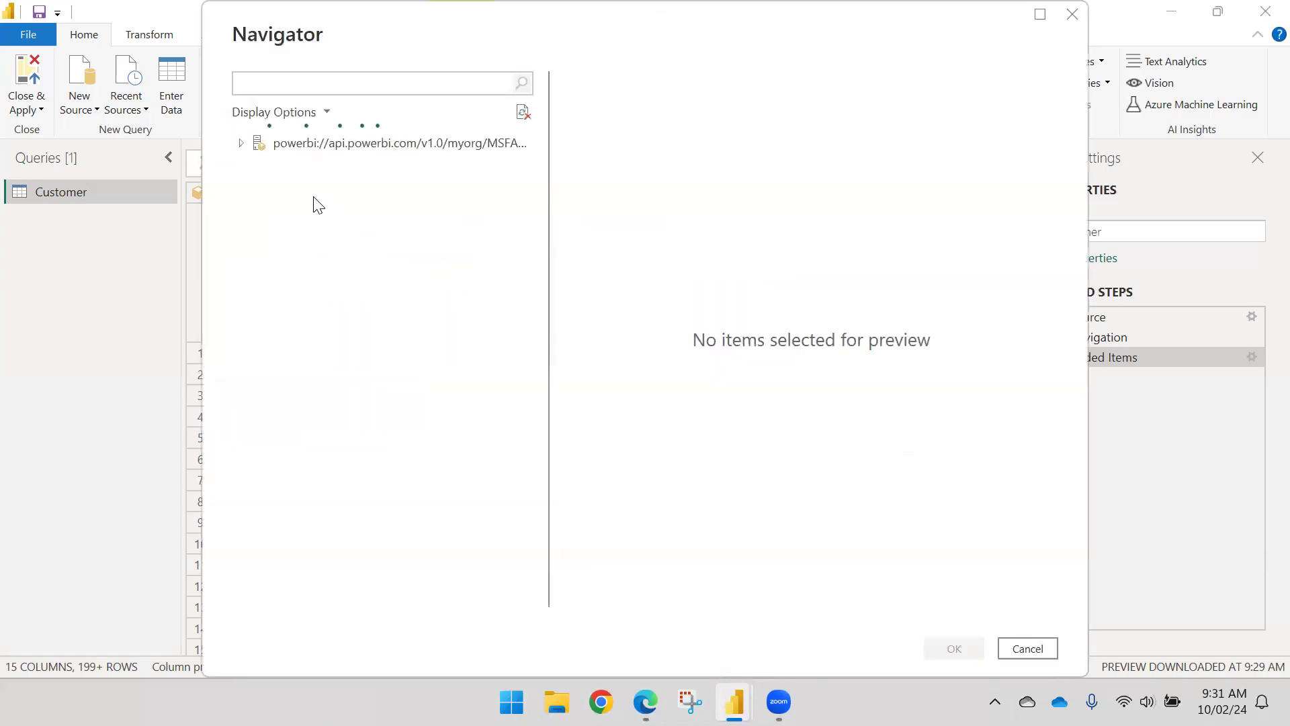
Expand Model > Model in Navigator, select only the FactSales table, and load it
left_click(250, 170)
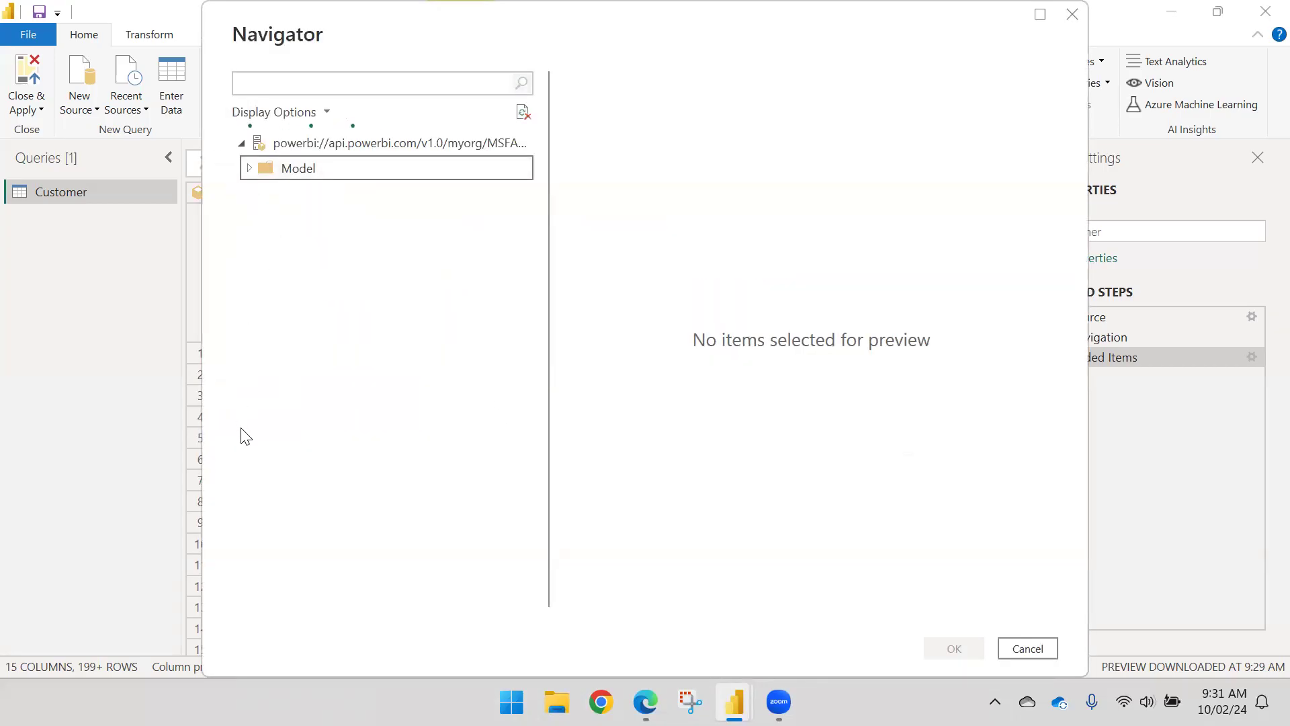
left_click(273, 196)
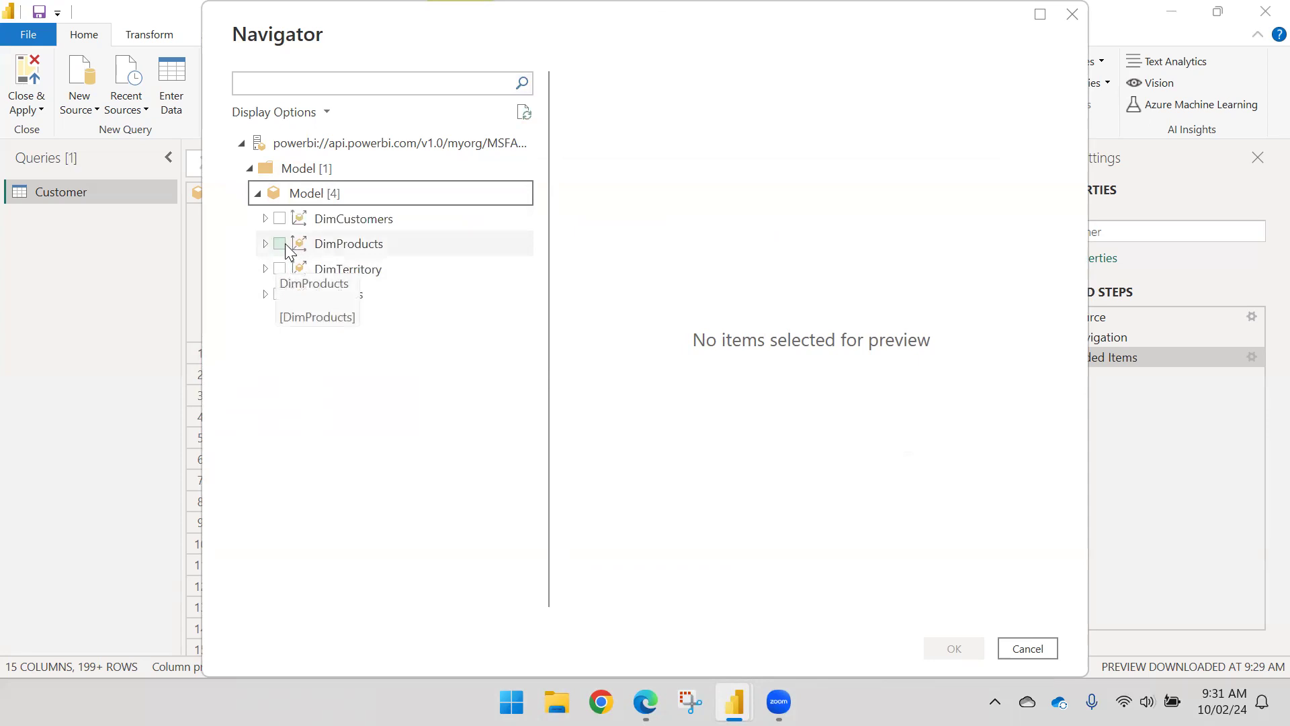
left_click(280, 244)
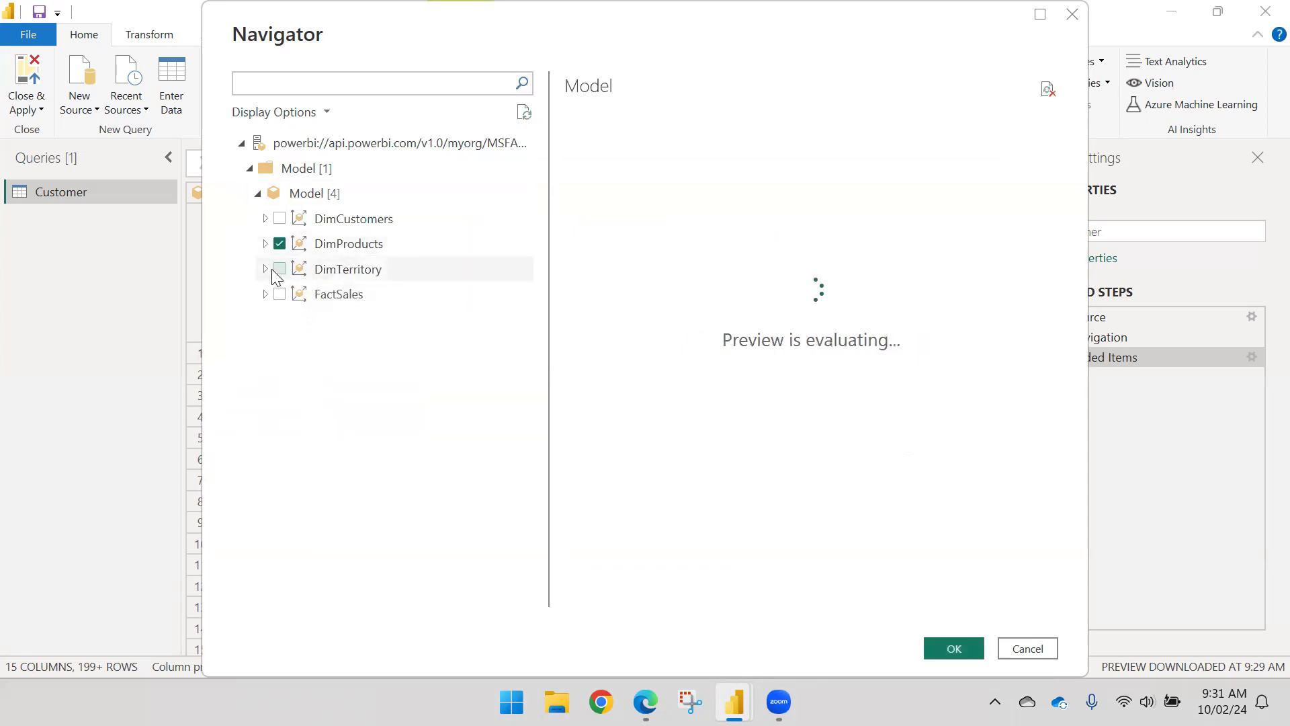
left_click(279, 243)
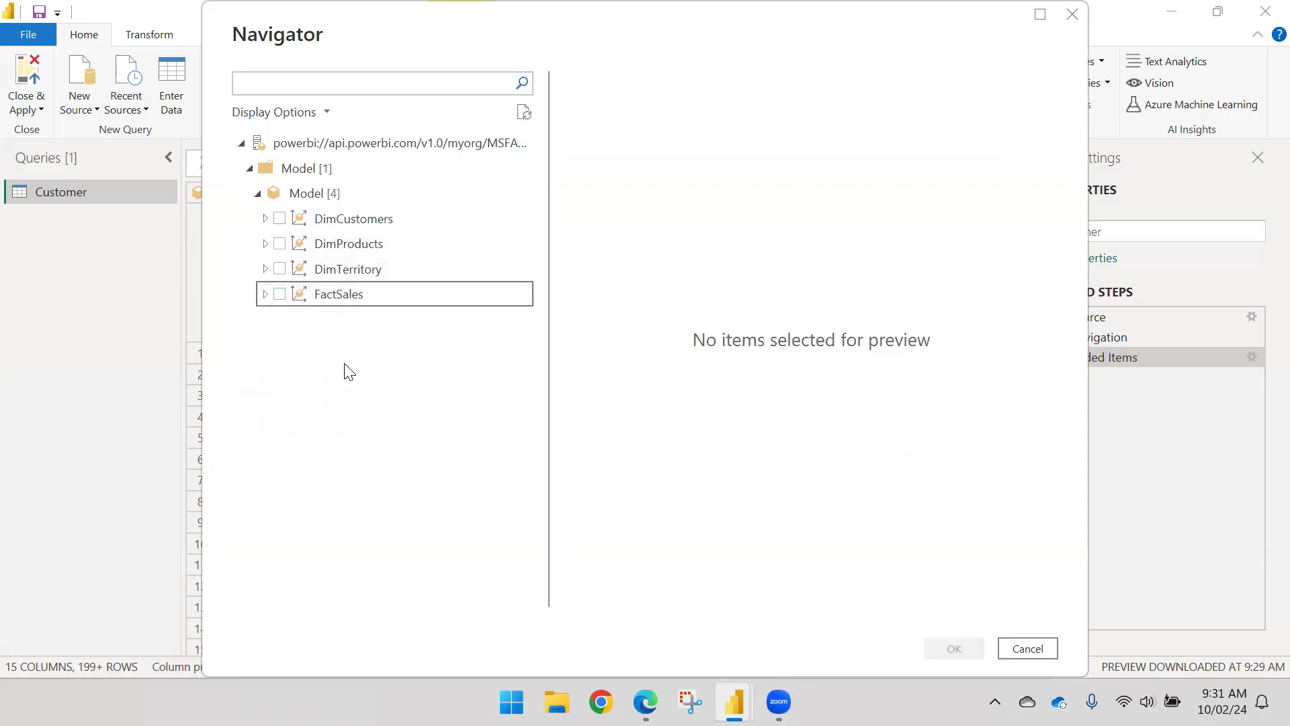
left_click(280, 293)
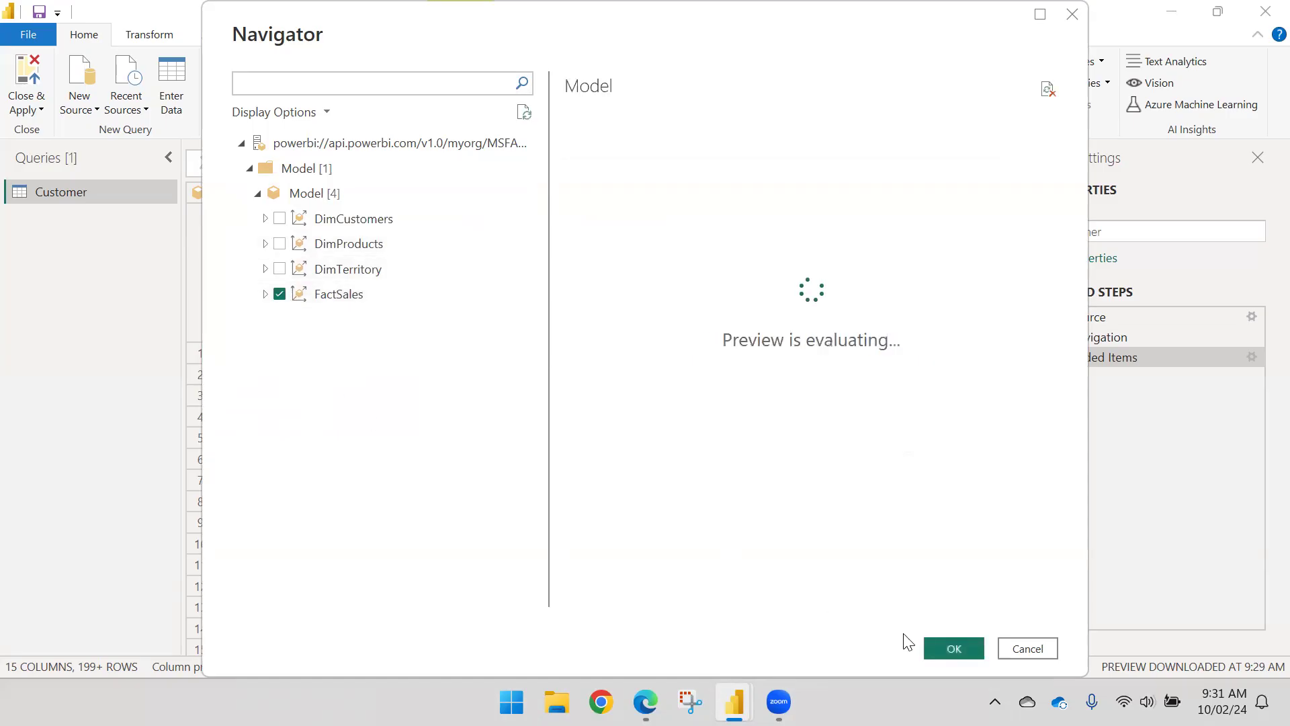
left_click(954, 647)
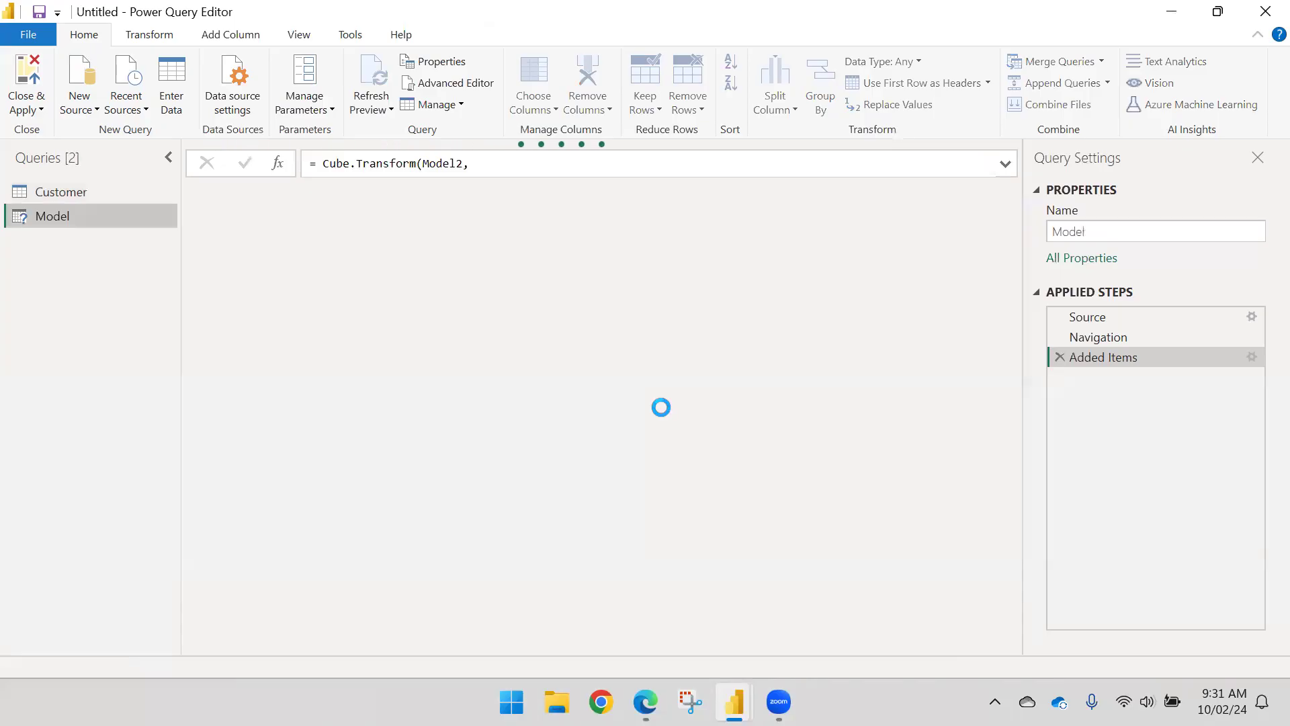
Rename the second Model query to FactSales, then open Advanced Editor from the View ribbon
left_click(1103, 231)
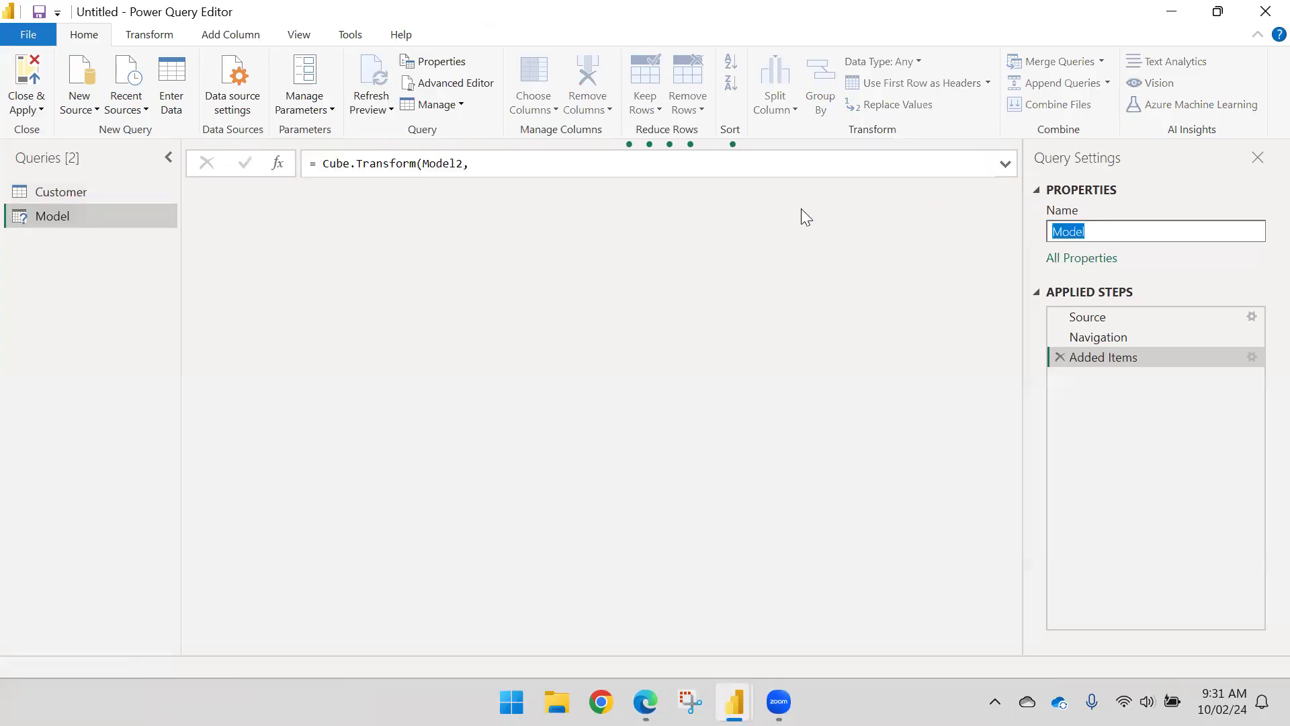
type("Sales")
key("Home")
type("Facto")
key("BackSpace")
key("Return")
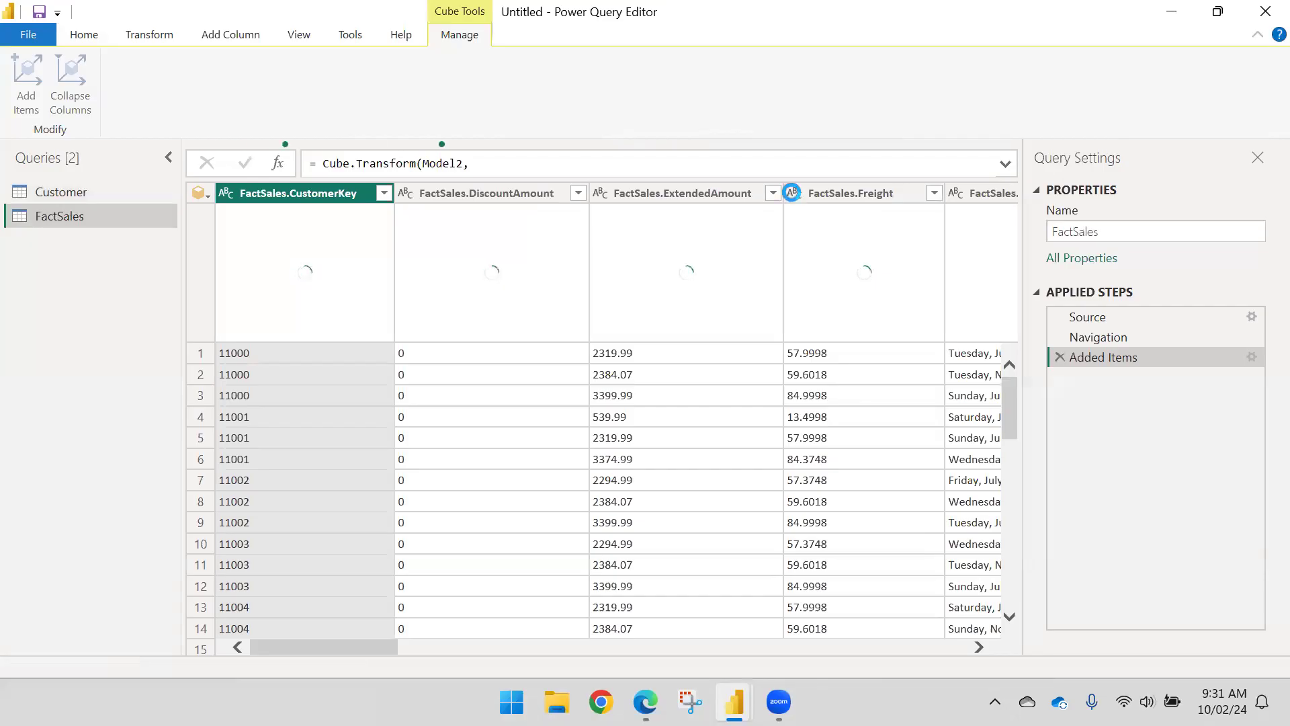
left_click(299, 34)
left_click(526, 97)
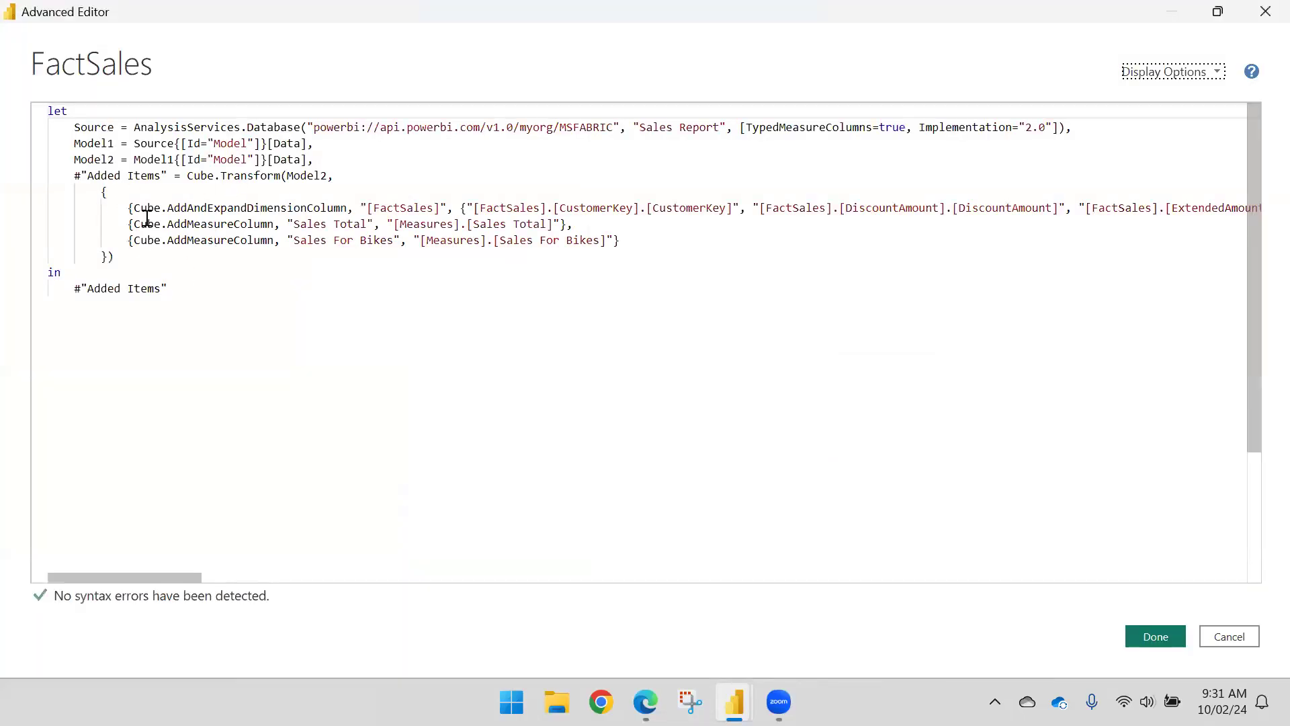
Select the three Cube.Transform added-item lines, scroll right to inspect them, and cancel the editor
left_click_drag(619, 240, 120, 209)
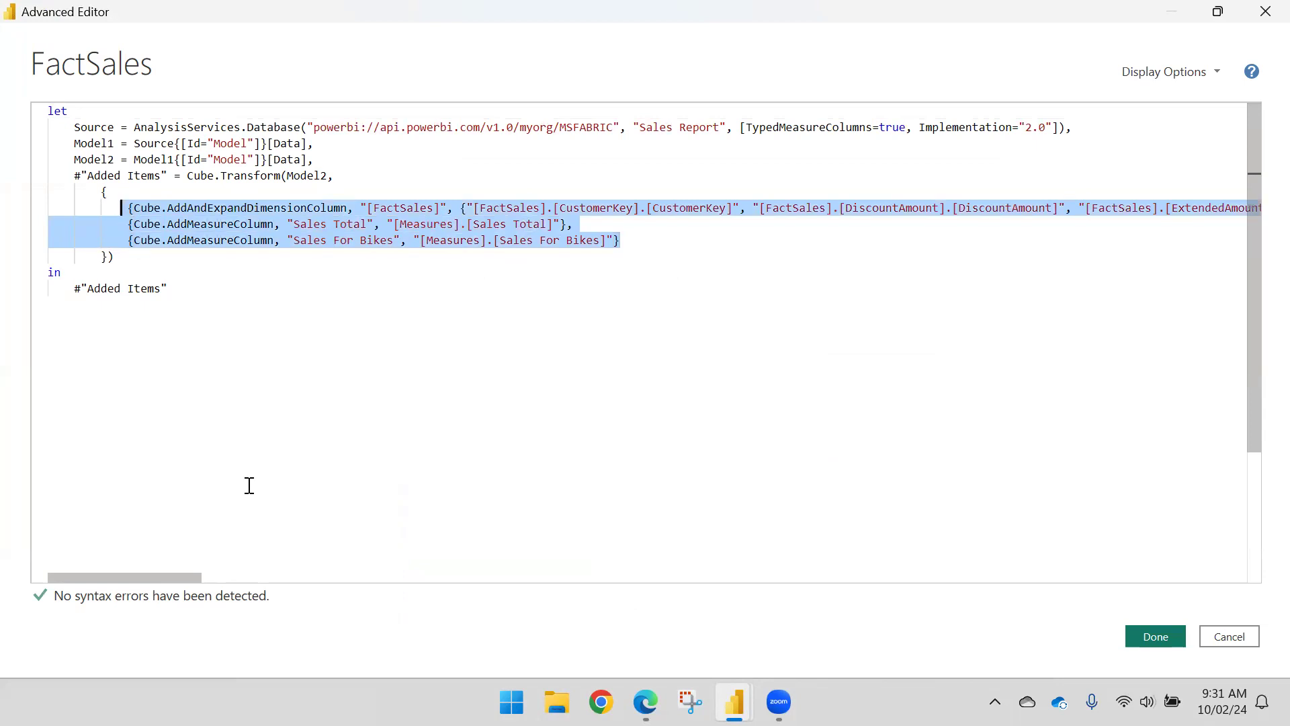
left_click_drag(188, 575, 3, 565)
left_click(1227, 636)
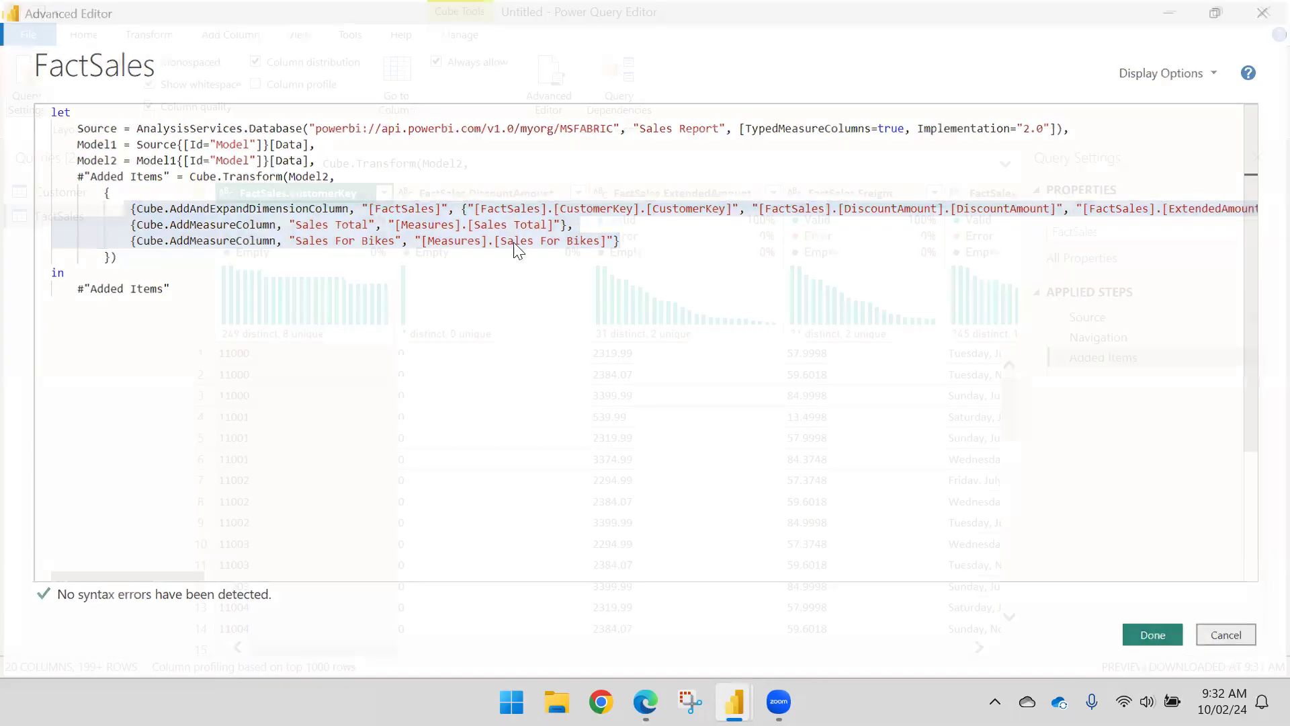
left_click_drag(62, 194, 57, 220)
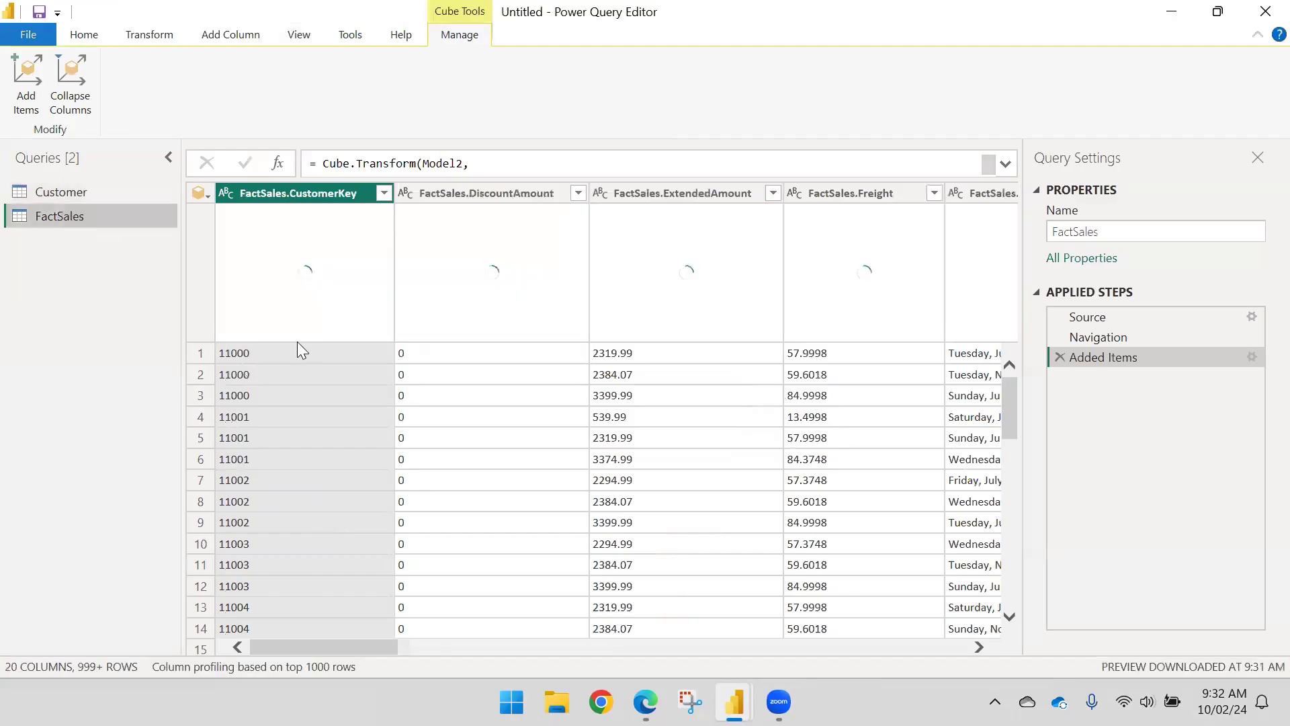
Close & Apply to load Customer (18,484 rows) and FactSales (31,642 rows) into the report
left_click(94, 35)
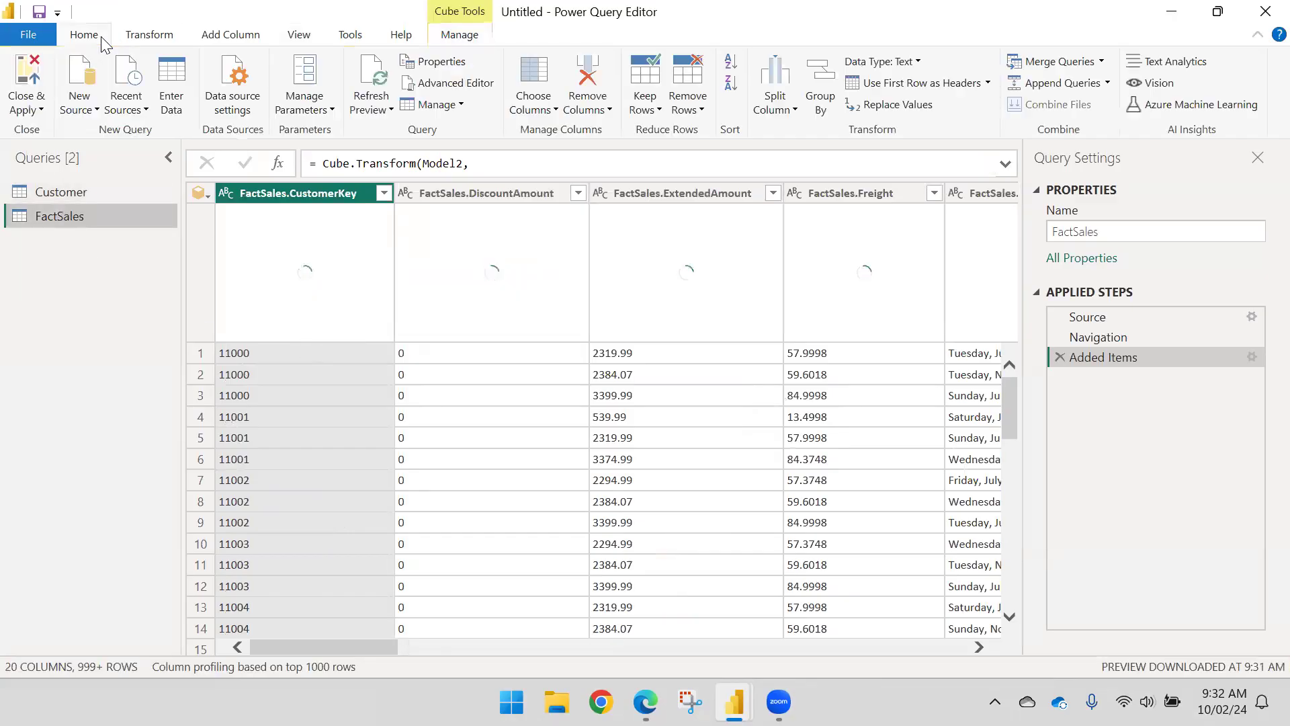
left_click(23, 109)
left_click(32, 136)
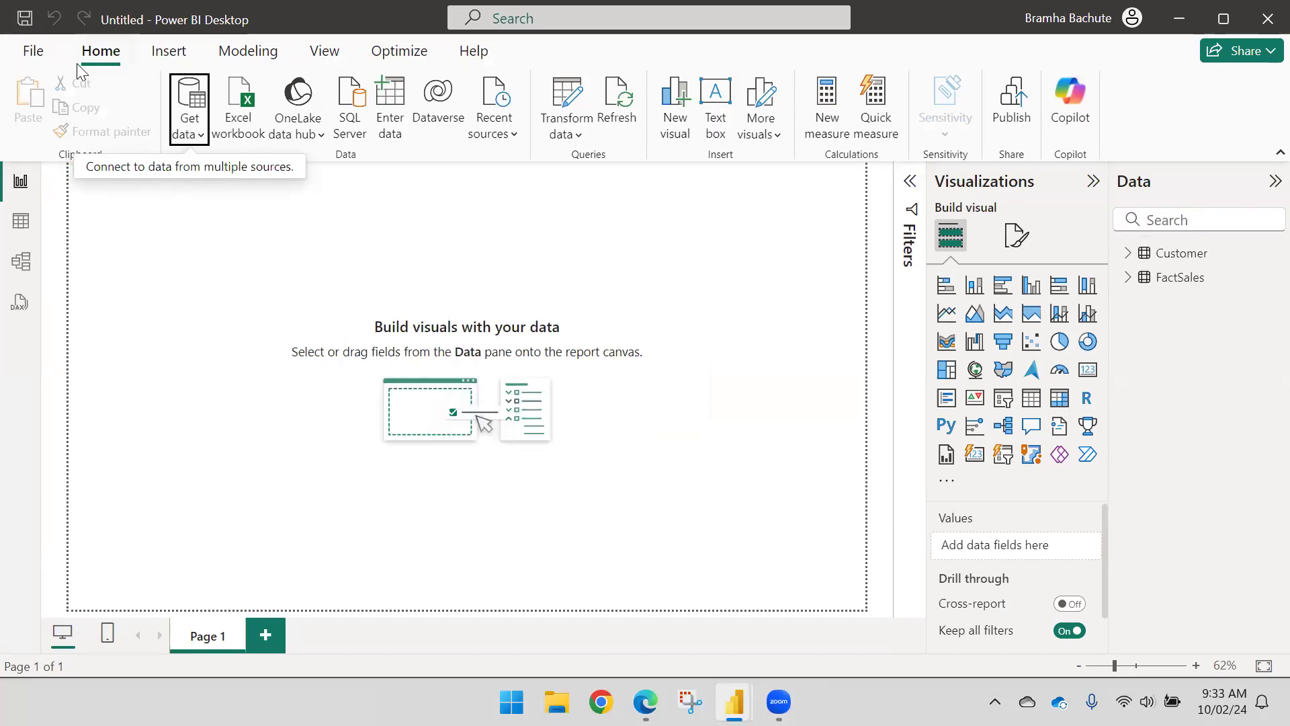
Restore down Power BI Desktop, minimize Edge, then show the desktop with Super+D
left_click(1223, 18)
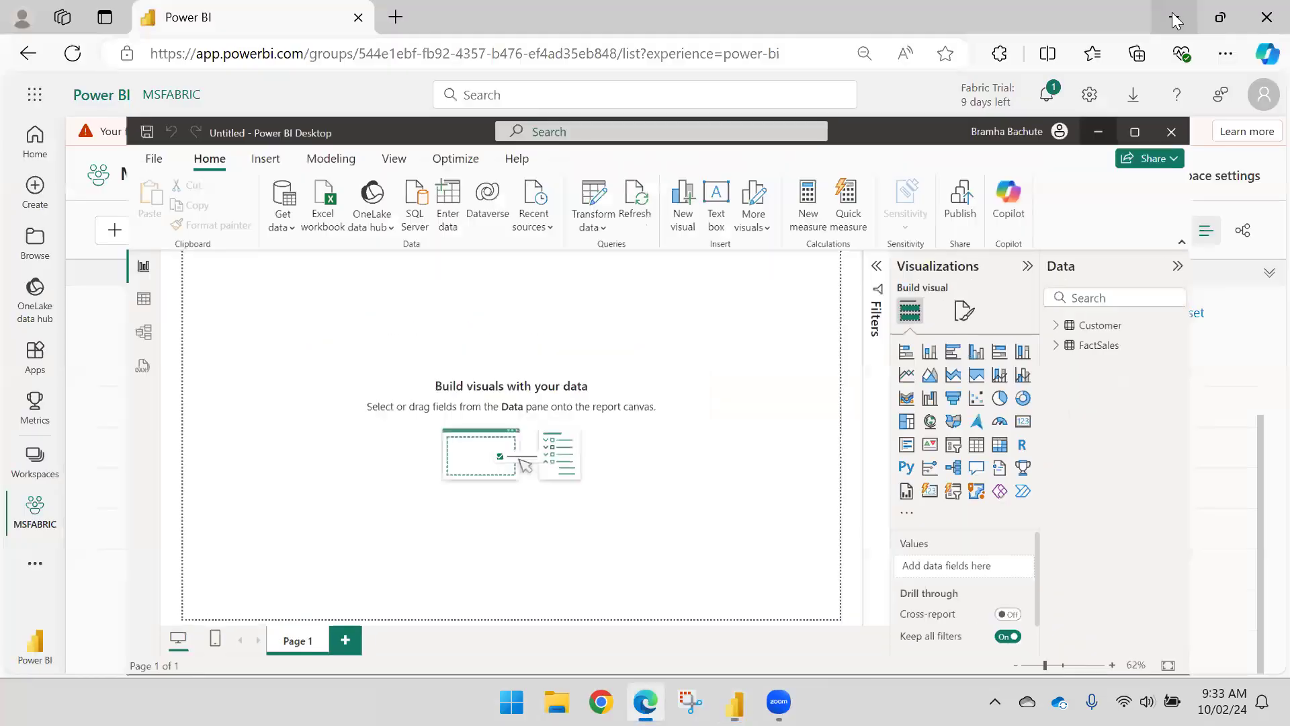
left_click(1173, 20)
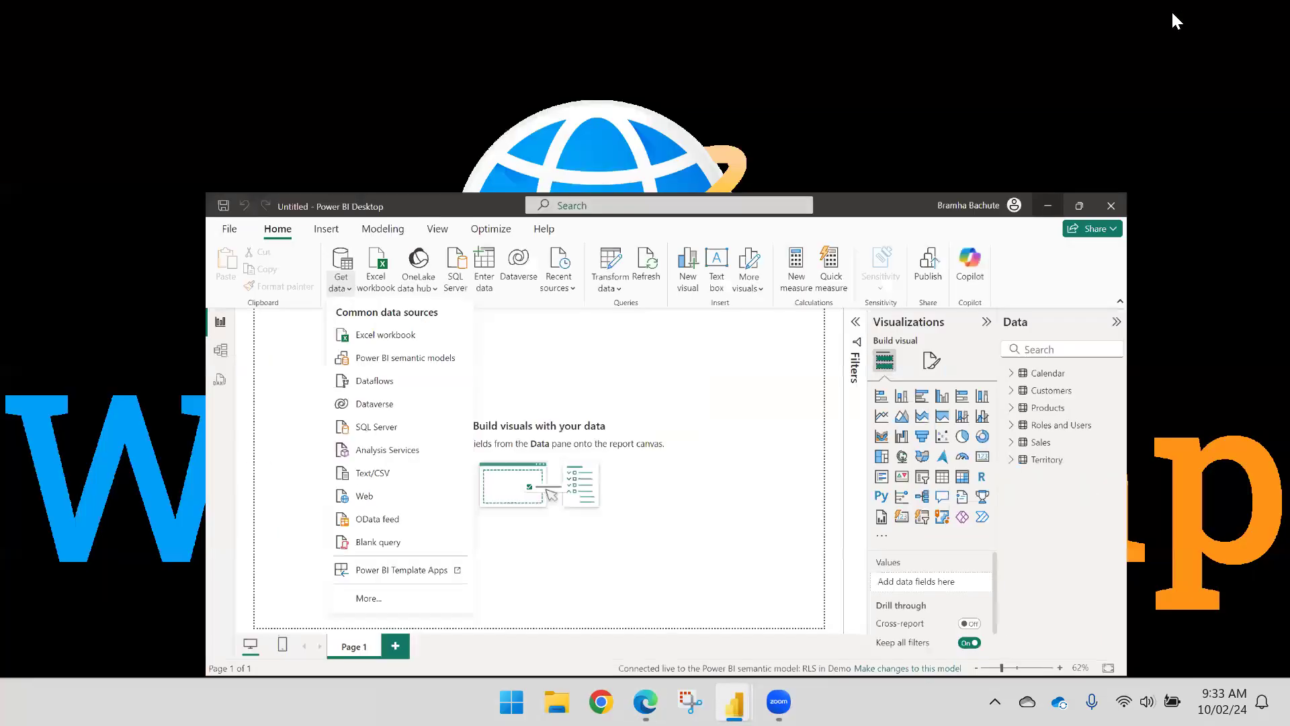
key("super+d")
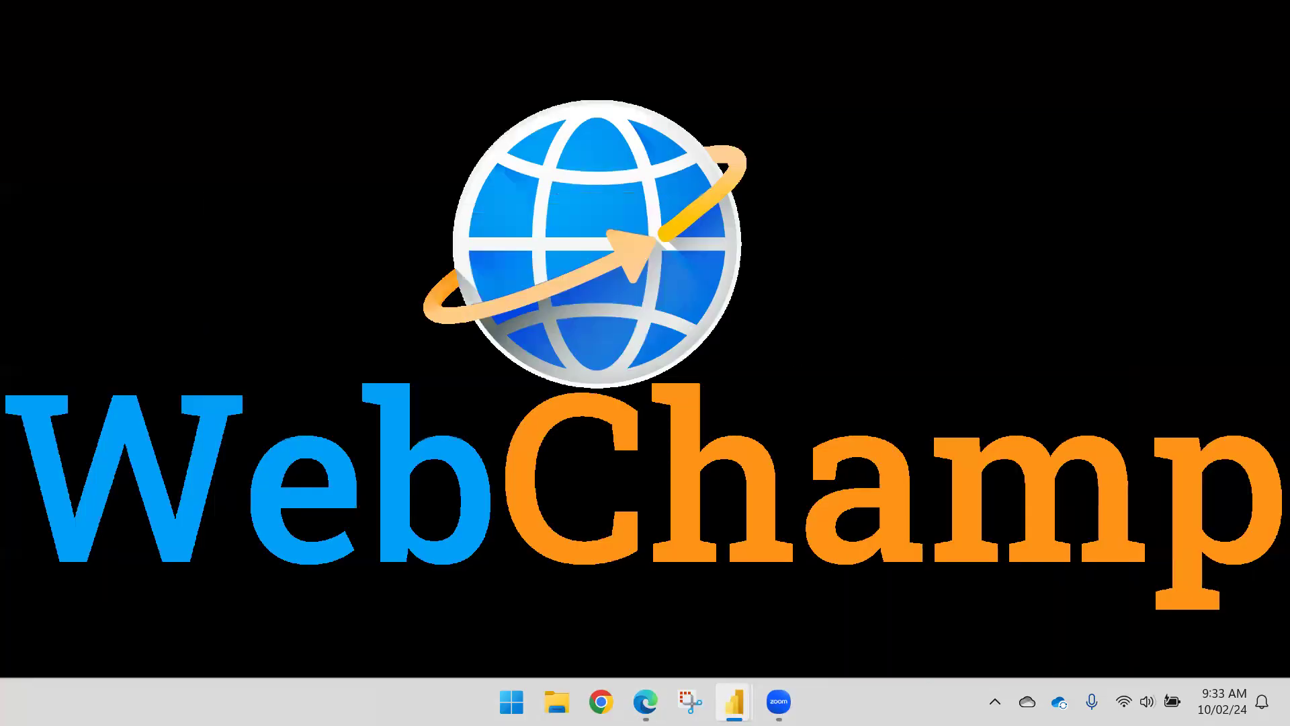